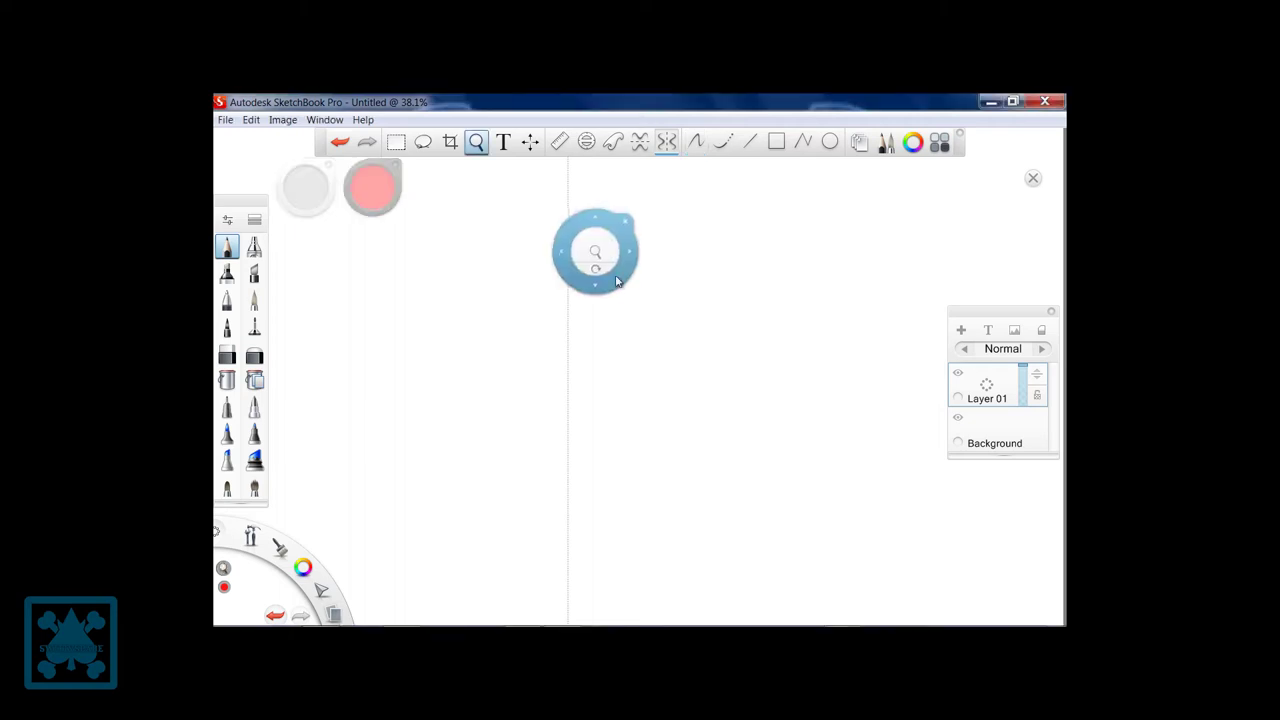
# Step: On a new layer, draw the mirrored square outline of the carton body
pyautogui.moveTo(594, 251); pyautogui.dragTo(608, 329)
pyautogui.click(961, 330)
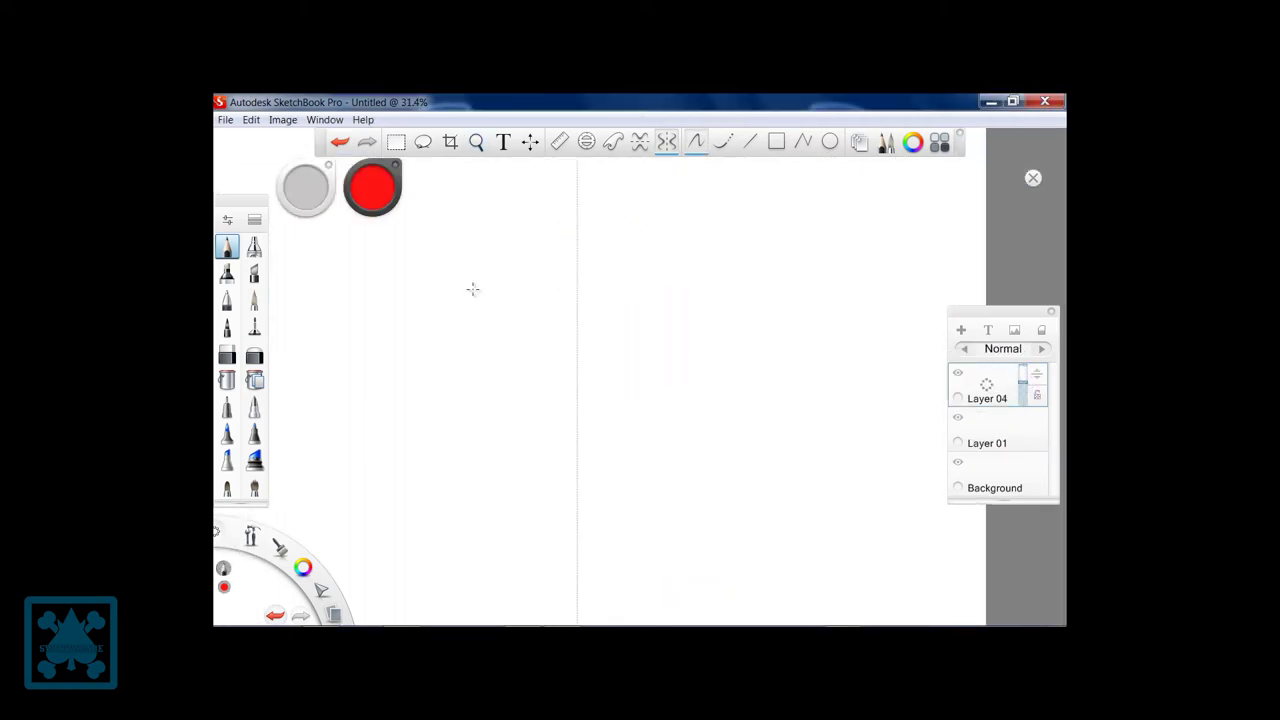
pyautogui.moveTo(430, 305); pyautogui.dragTo(575, 306)
pyautogui.moveTo(440, 560); pyautogui.dragTo(422, 310)
pyautogui.moveTo(549, 500); pyautogui.dragTo(523, 397)
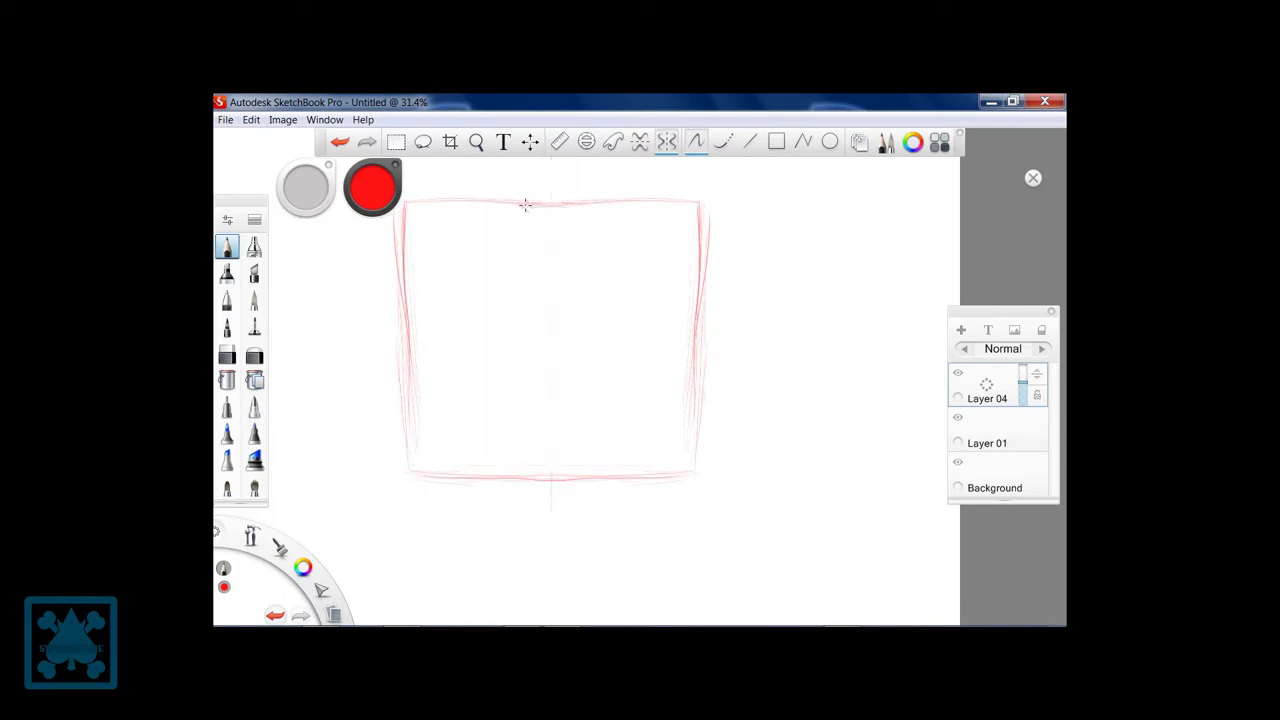
# Step: Draw two mirrored domed sandal shapes with flat soles below the body
pyautogui.moveTo(434, 473); pyautogui.dragTo(426, 358)
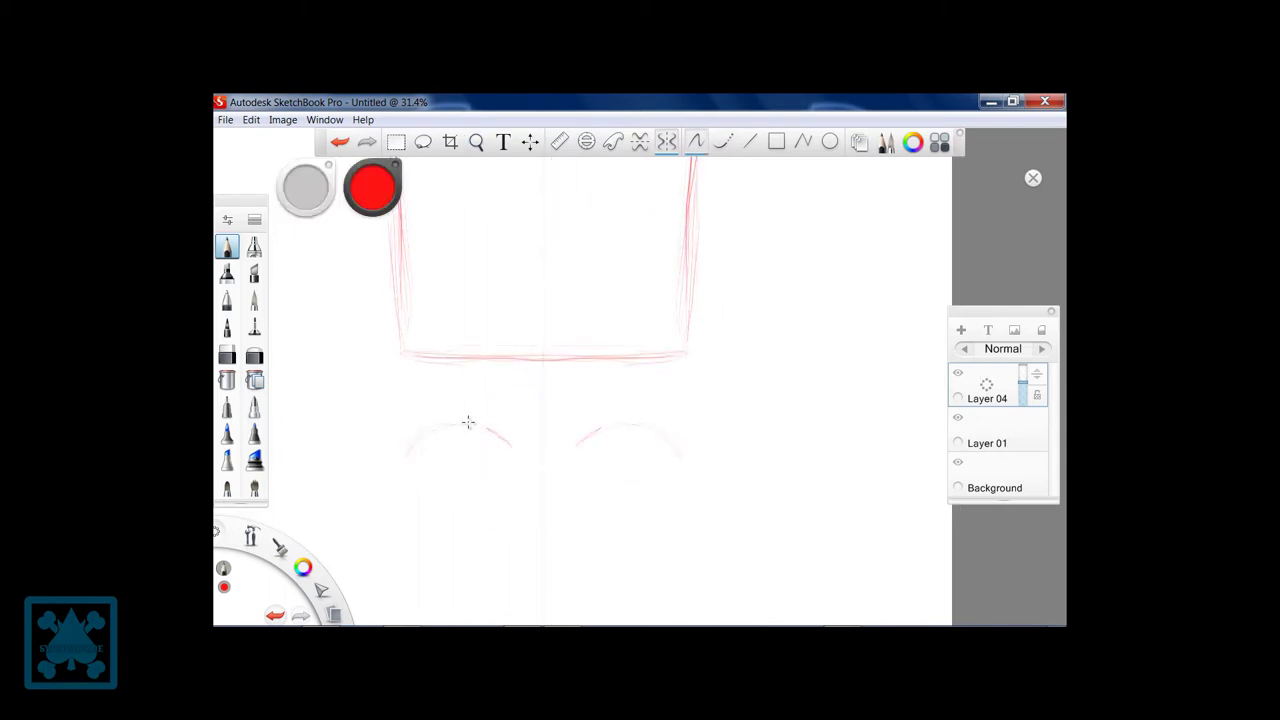
pyautogui.moveTo(402, 466); pyautogui.dragTo(522, 464)
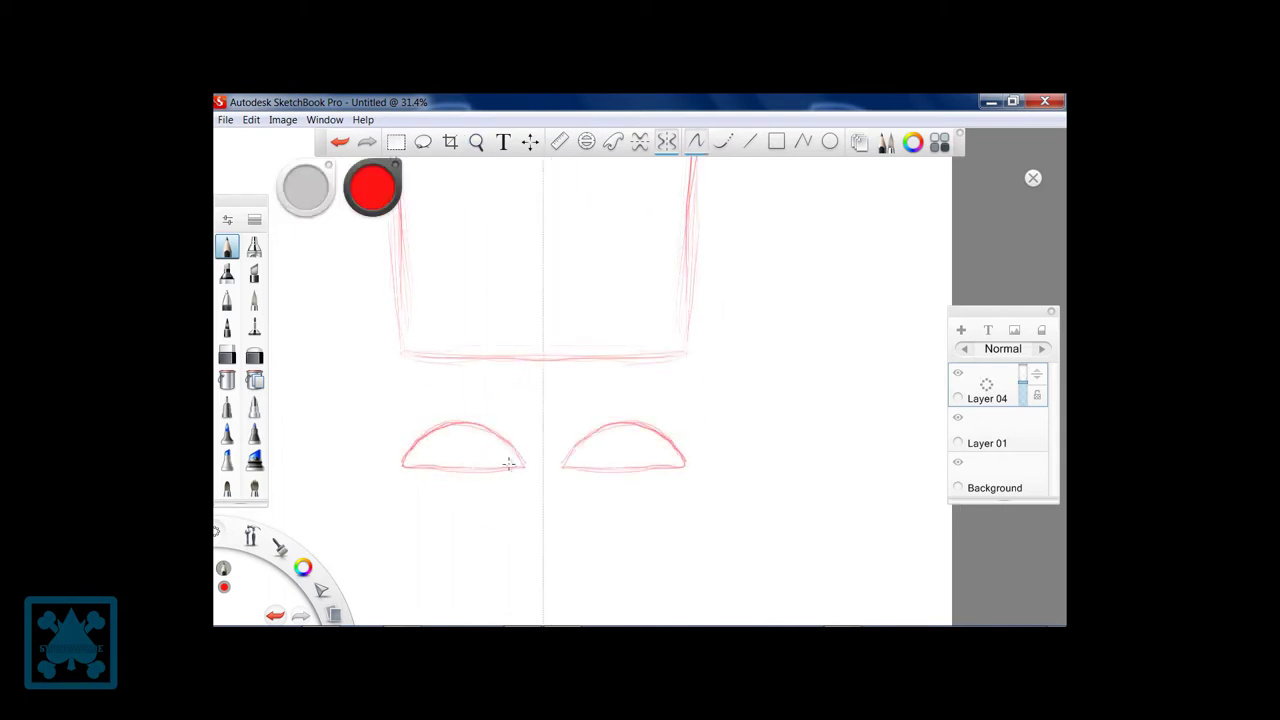
pyautogui.moveTo(400, 478); pyautogui.dragTo(528, 480)
pyautogui.moveTo(394, 466)
pyautogui.mouseDown()
pyautogui.moveTo(519, 478)
pyautogui.moveTo(400, 470)
pyautogui.moveTo(526, 470)
pyautogui.moveTo(478, 400)
pyautogui.moveTo(520, 440)
pyautogui.moveTo(515, 451)
pyautogui.mouseUp()
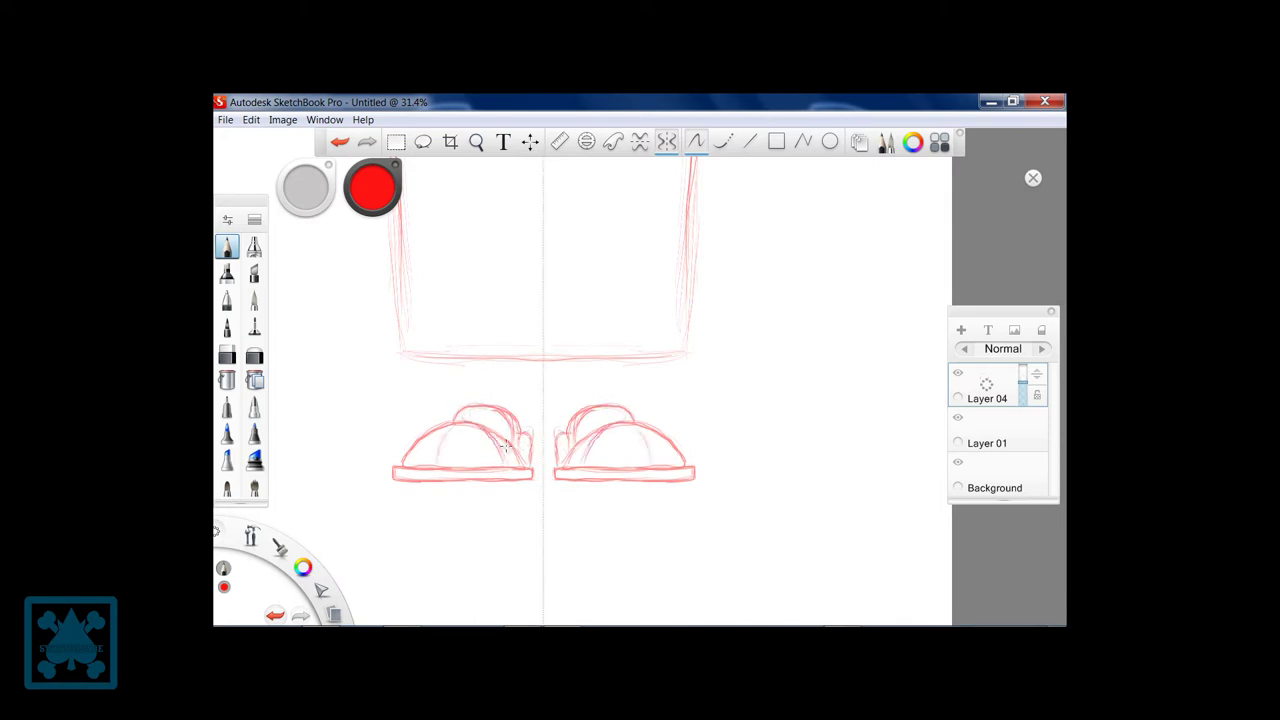
pyautogui.scroll(5, 460, 470)
# Step: Add curved strap strokes and hatched ovals to both sandals
pyautogui.moveTo(556, 352)
pyautogui.mouseDown()
pyautogui.moveTo(600, 440)
pyautogui.moveTo(587, 400)
pyautogui.moveTo(598, 395)
pyautogui.mouseUp()
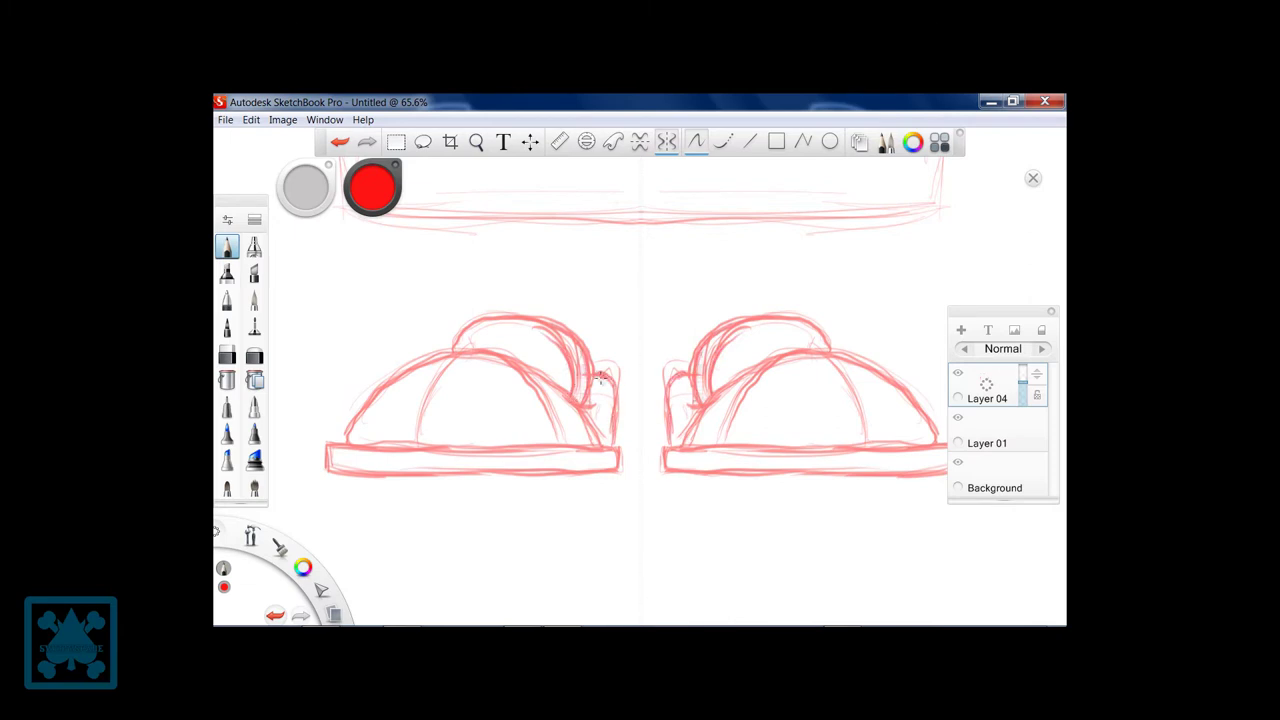
pyautogui.moveTo(503, 445)
pyautogui.mouseDown()
pyautogui.moveTo(487, 355)
pyautogui.moveTo(562, 448)
pyautogui.mouseUp()
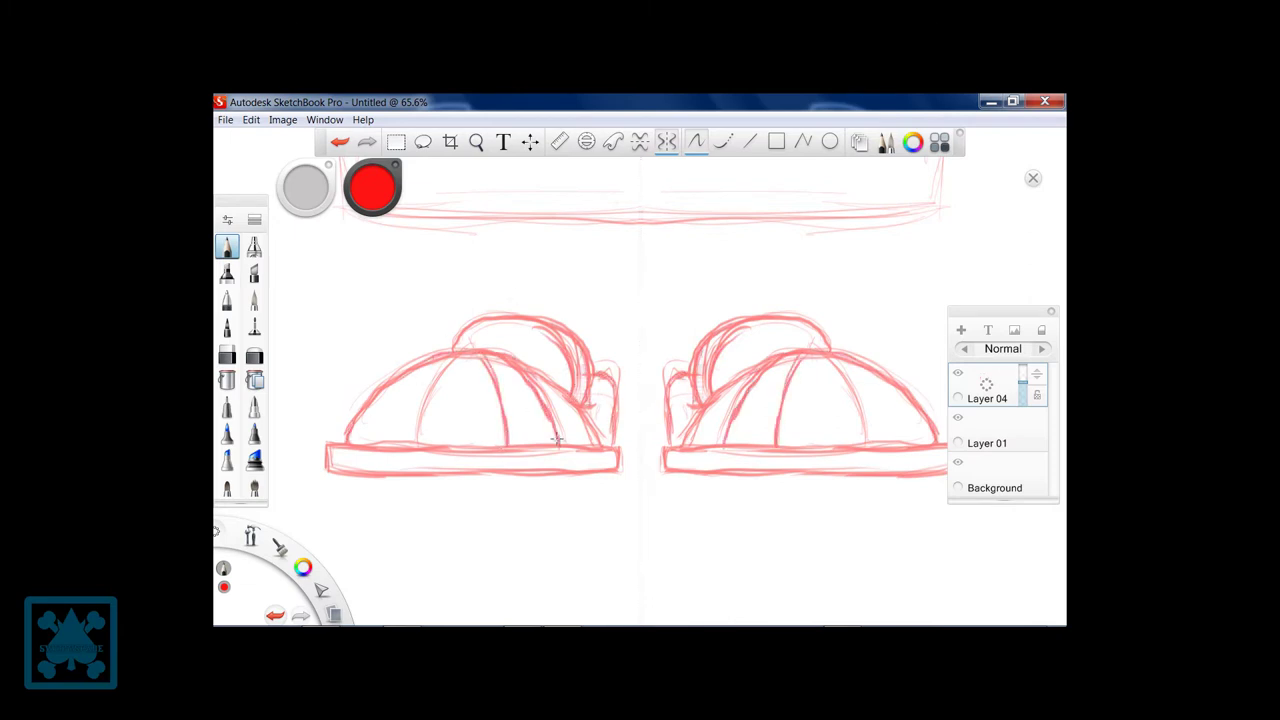
pyautogui.moveTo(510, 362); pyautogui.dragTo(572, 400)
pyautogui.moveTo(492, 338); pyautogui.dragTo(530, 362)
pyautogui.moveTo(560, 405); pyautogui.dragTo(600, 397)
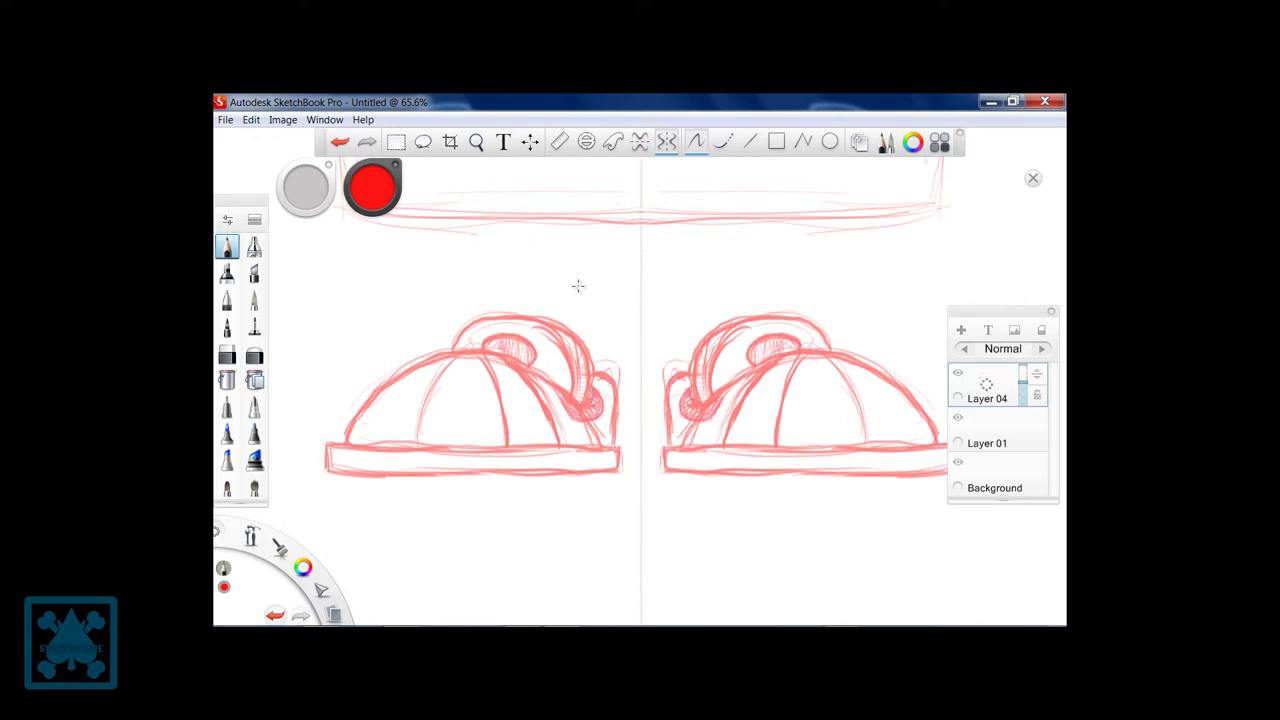
# Step: Draw dark leg lines with ankle loops from the sandals up to the body
pyautogui.moveTo(592, 370)
pyautogui.mouseDown()
pyautogui.moveTo(587, 216)
pyautogui.moveTo(537, 320)
pyautogui.mouseUp()
pyautogui.moveTo(534, 218); pyautogui.dragTo(537, 320)
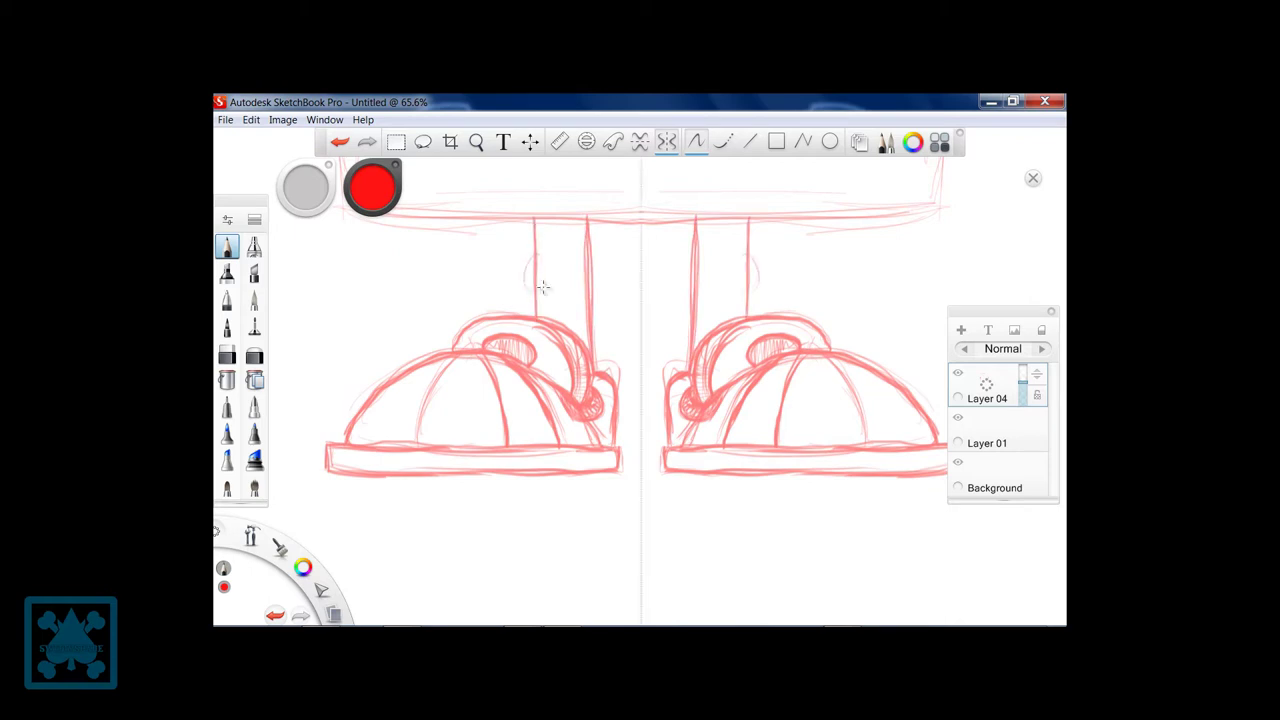
pyautogui.moveTo(546, 256)
pyautogui.mouseDown()
pyautogui.moveTo(556, 290)
pyautogui.moveTo(540, 320)
pyautogui.moveTo(536, 218)
pyautogui.mouseUp()
pyautogui.moveTo(588, 220); pyautogui.dragTo(586, 346)
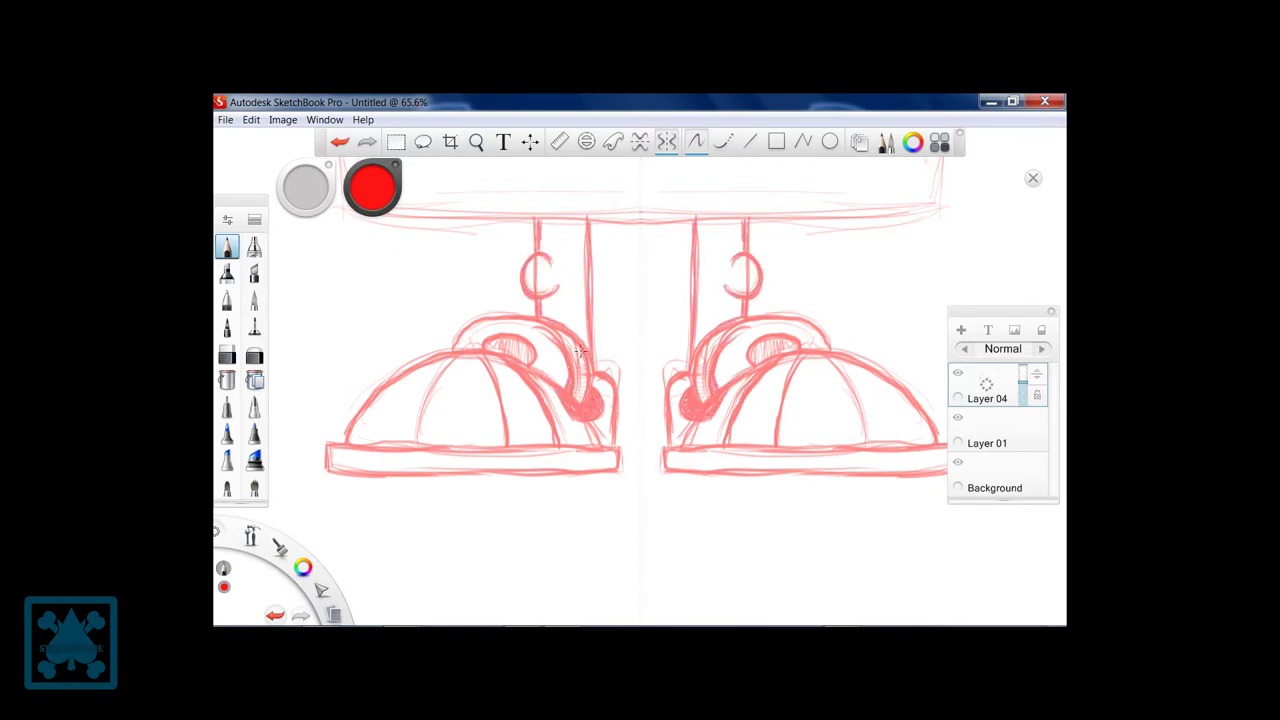
pyautogui.moveTo(729, 423); pyautogui.dragTo(596, 424)
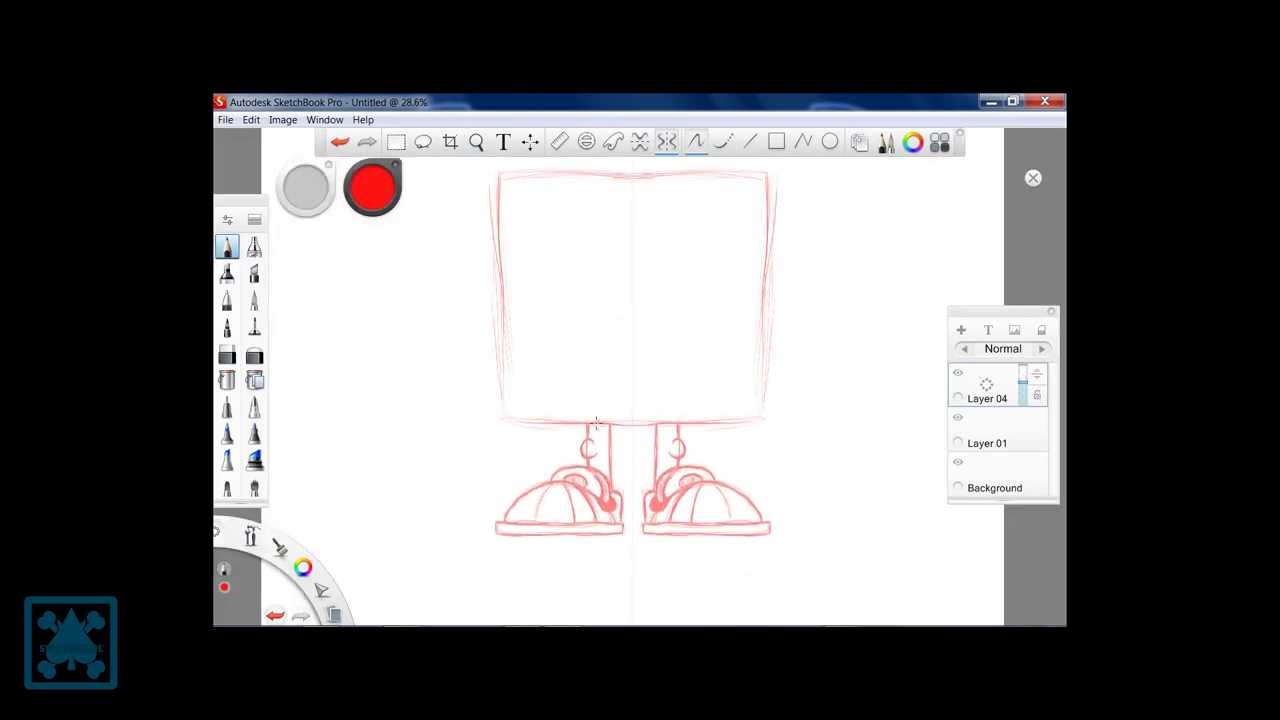
# Step: Draw and darken the inner slanted front lines of the carton
pyautogui.moveTo(530, 325); pyautogui.dragTo(545, 410)
pyautogui.moveTo(506, 190); pyautogui.dragTo(534, 340)
pyautogui.moveTo(520, 295)
pyautogui.mouseDown()
pyautogui.moveTo(545, 422)
pyautogui.moveTo(630, 424)
pyautogui.mouseUp()
pyautogui.scroll(3, 595, 427)
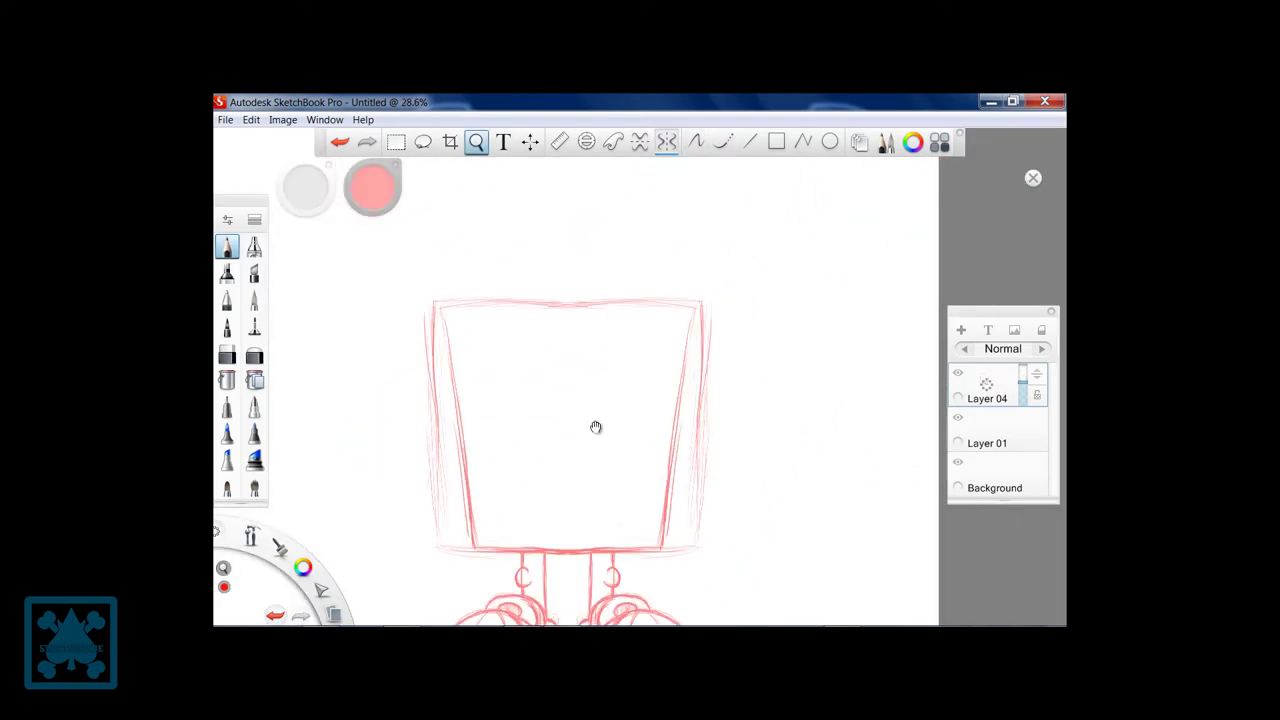
pyautogui.moveTo(450, 305)
pyautogui.mouseDown()
pyautogui.moveTo(472, 495)
pyautogui.moveTo(566, 305)
pyautogui.mouseUp()
pyautogui.moveTo(456, 362)
pyautogui.mouseDown()
pyautogui.moveTo(452, 303)
pyautogui.moveTo(566, 270)
pyautogui.mouseUp()
# Step: Sketch the carton lid above the box and a bent straw on top
pyautogui.moveTo(482, 288)
pyautogui.mouseDown()
pyautogui.moveTo(540, 272)
pyautogui.moveTo(566, 280)
pyautogui.mouseUp()
pyautogui.moveTo(595, 242); pyautogui.dragTo(583, 297)
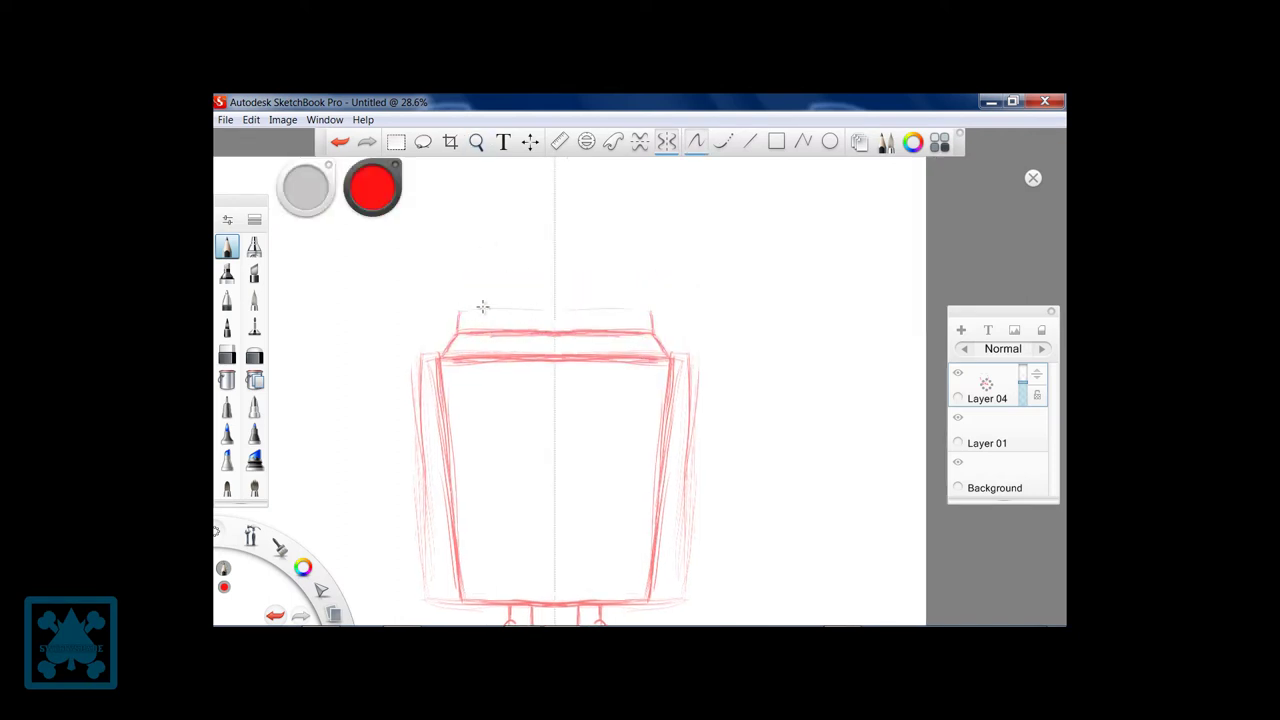
pyautogui.moveTo(482, 307)
pyautogui.mouseDown()
pyautogui.moveTo(554, 304)
pyautogui.moveTo(554, 343)
pyautogui.mouseUp()
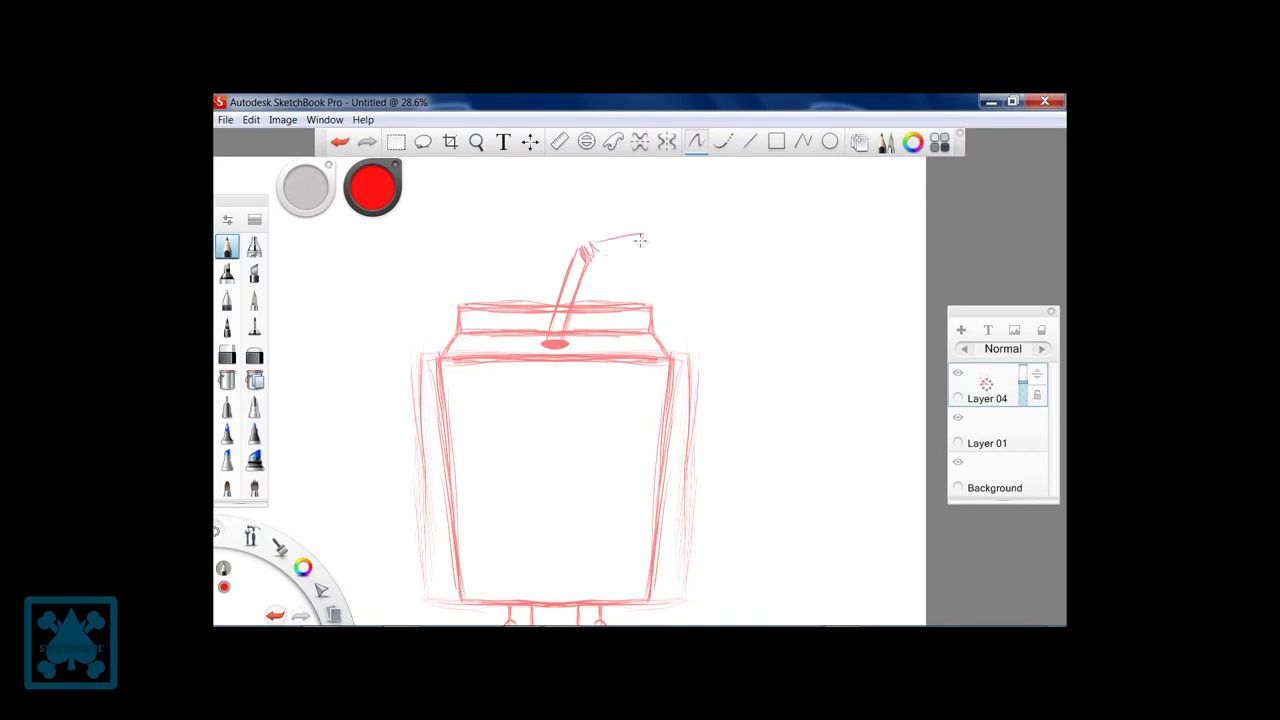
pyautogui.moveTo(595, 245); pyautogui.dragTo(645, 248)
pyautogui.moveTo(493, 435)
pyautogui.mouseDown()
pyautogui.moveTo(508, 338)
pyautogui.moveTo(491, 391)
pyautogui.moveTo(515, 330)
pyautogui.moveTo(497, 410)
pyautogui.mouseUp()
# Step: Draw round cheeks and a frowning mouth with upper lip, cross-hatched inside
pyautogui.scroll(2, 540, 330)
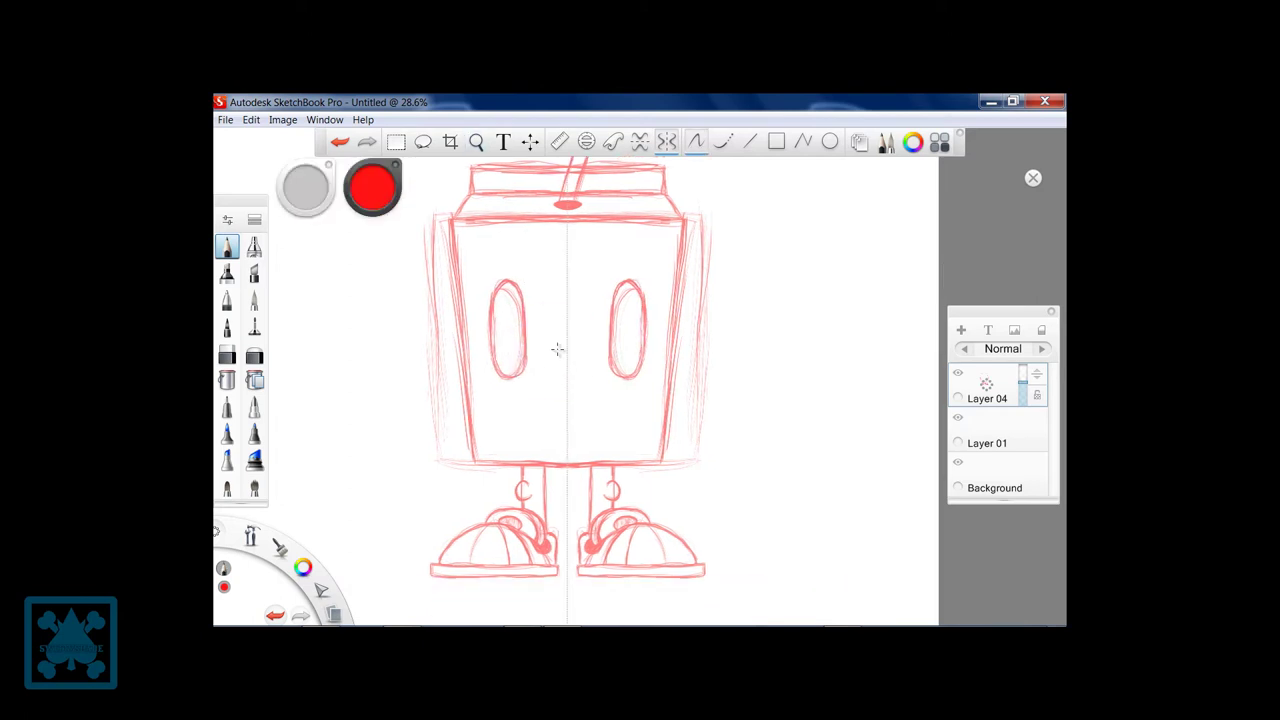
pyautogui.moveTo(603, 316); pyautogui.dragTo(599, 269)
pyautogui.moveTo(466, 409)
pyautogui.mouseDown()
pyautogui.moveTo(451, 397)
pyautogui.moveTo(470, 358)
pyautogui.mouseUp()
pyautogui.moveTo(563, 410)
pyautogui.mouseDown()
pyautogui.moveTo(500, 407)
pyautogui.moveTo(605, 398)
pyautogui.mouseUp()
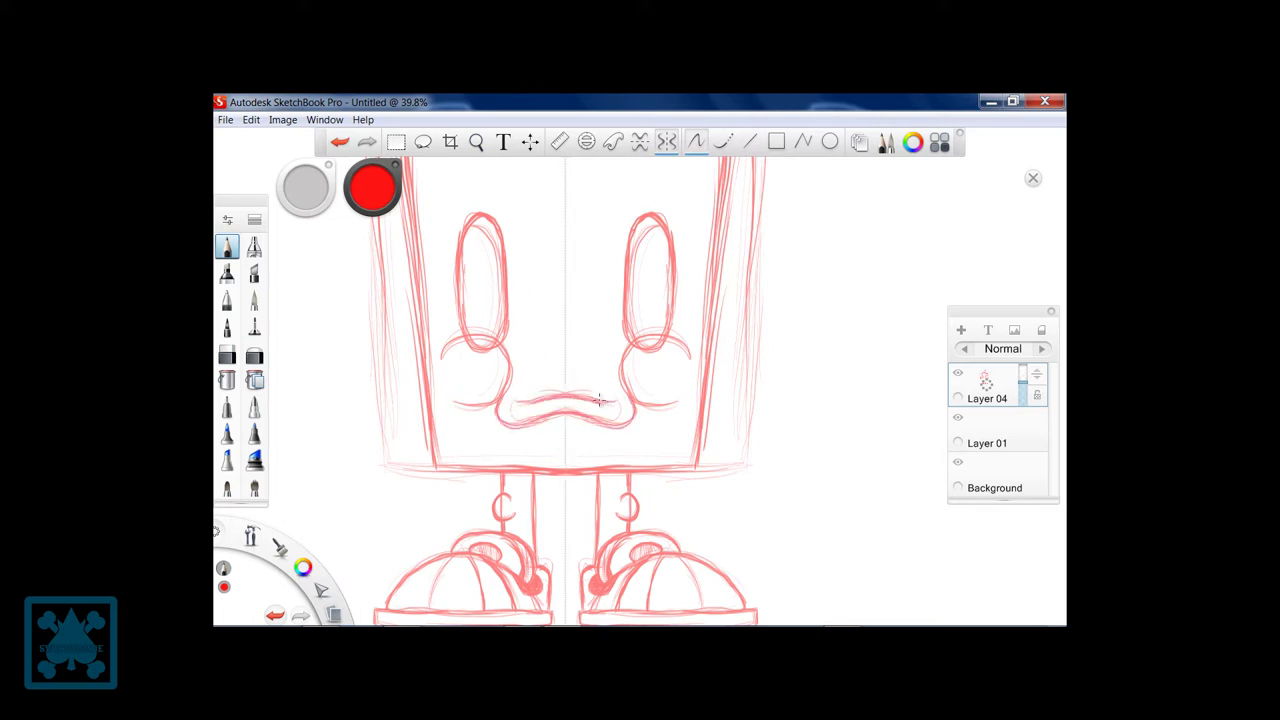
pyautogui.moveTo(520, 388)
pyautogui.mouseDown()
pyautogui.moveTo(549, 352)
pyautogui.moveTo(583, 386)
pyautogui.moveTo(555, 386)
pyautogui.mouseUp()
pyautogui.moveTo(648, 323); pyautogui.dragTo(623, 383)
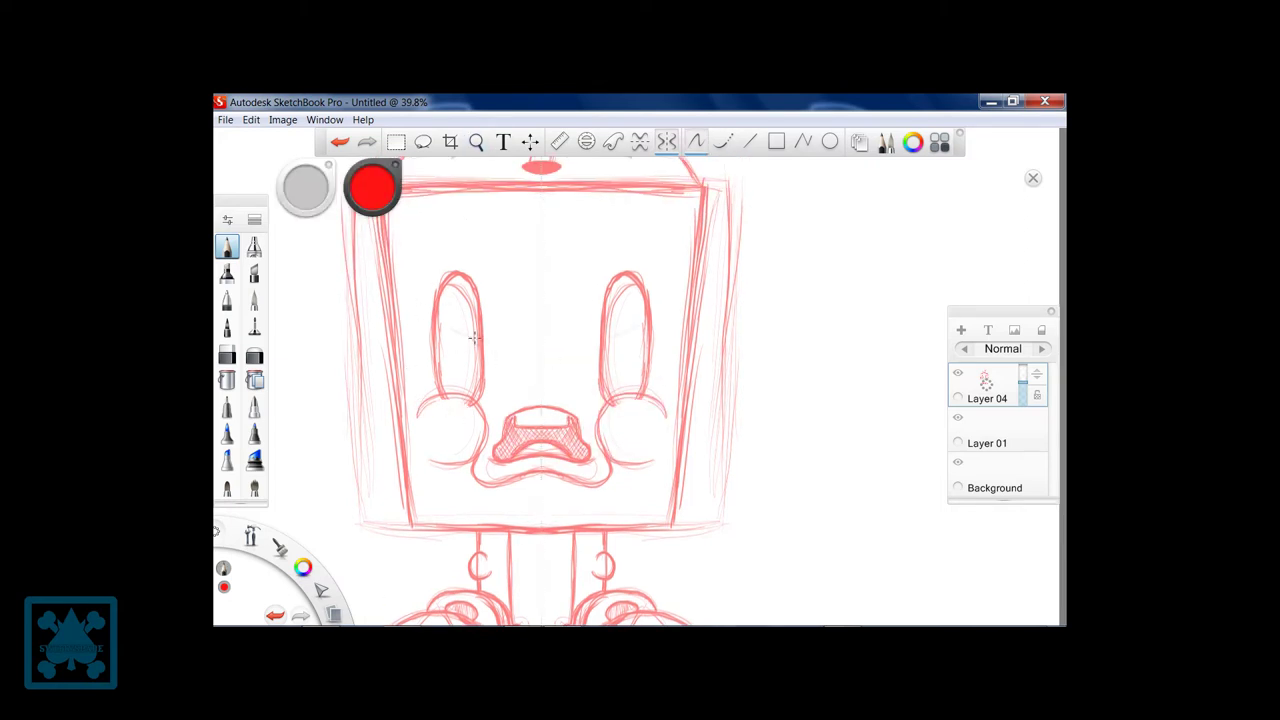
# Step: Draw angry angled eyebrows above the eyes, filled with diagonal hatching
pyautogui.moveTo(434, 318); pyautogui.dragTo(520, 350)
pyautogui.moveTo(412, 277)
pyautogui.mouseDown()
pyautogui.moveTo(520, 314)
pyautogui.moveTo(418, 308)
pyautogui.mouseUp()
pyautogui.moveTo(438, 318); pyautogui.dragTo(470, 337)
pyautogui.moveTo(414, 280)
pyautogui.mouseDown()
pyautogui.moveTo(520, 316)
pyautogui.moveTo(444, 322)
pyautogui.moveTo(502, 346)
pyautogui.moveTo(424, 283)
pyautogui.mouseUp()
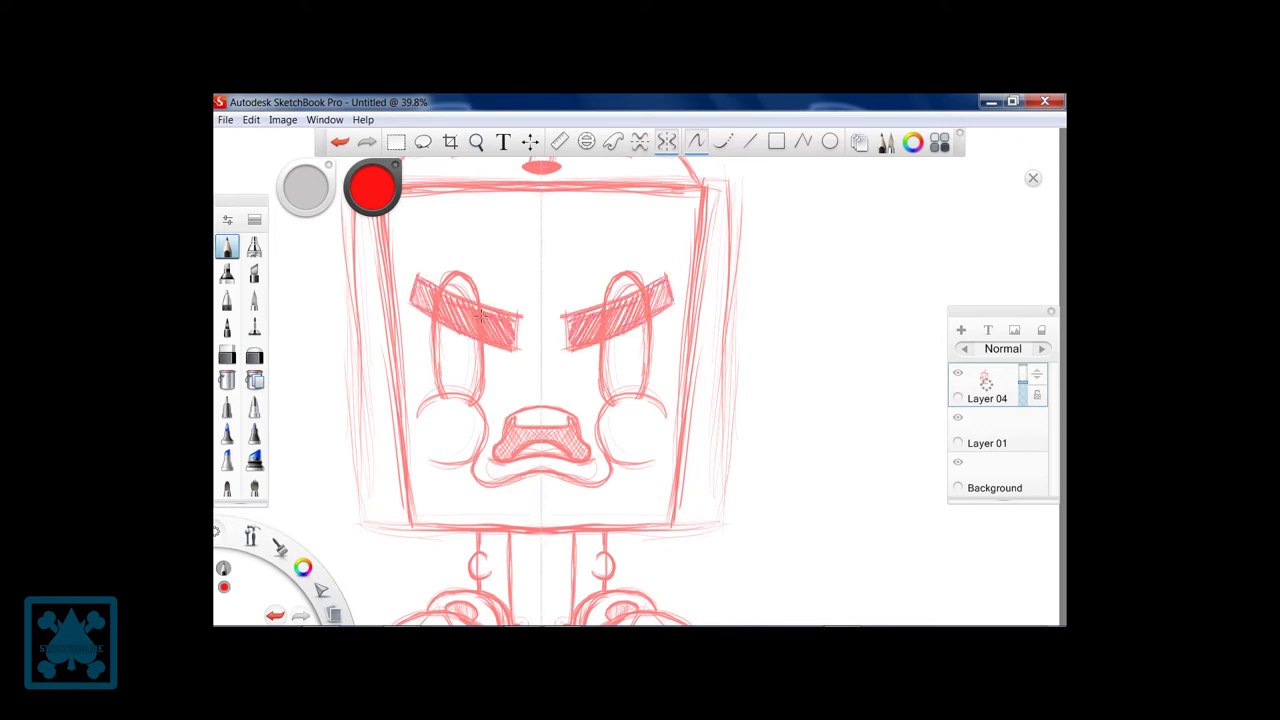
pyautogui.moveTo(437, 405); pyautogui.dragTo(534, 285)
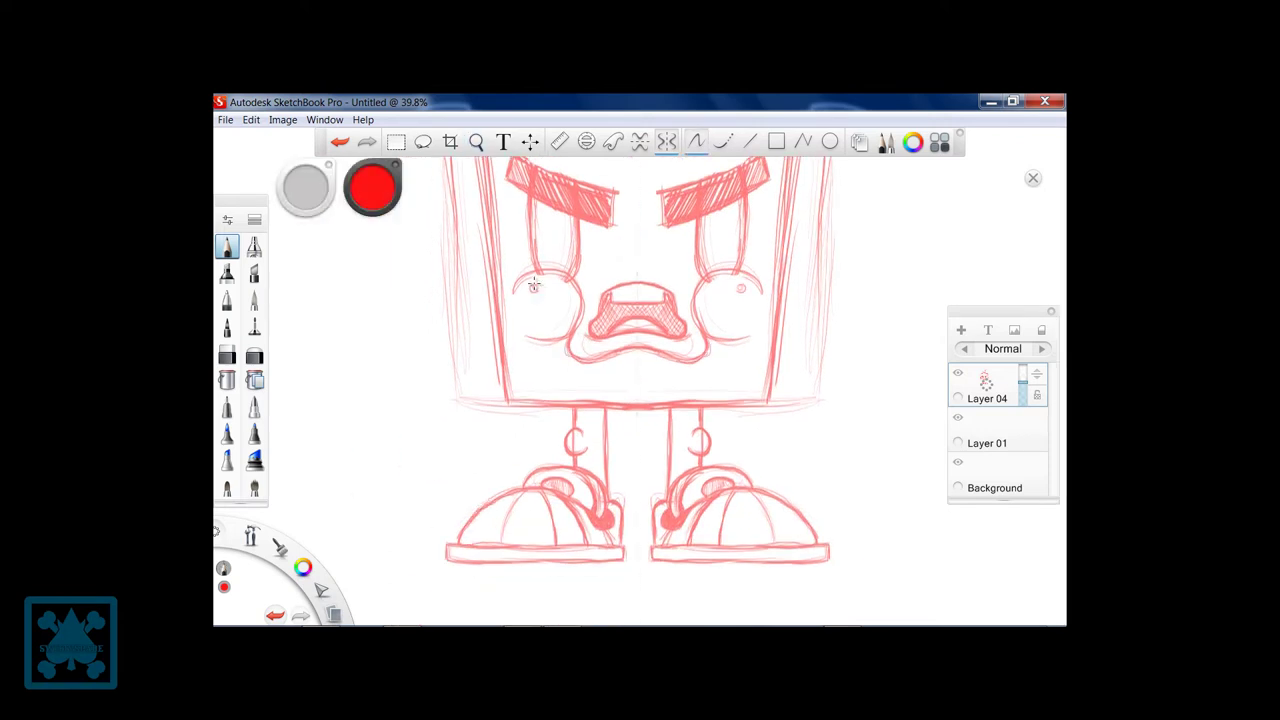
# Step: Dot the cheeks and shade the areas under both eyebrows
pyautogui.click(557, 303)
pyautogui.moveTo(416, 213); pyautogui.dragTo(523, 323)
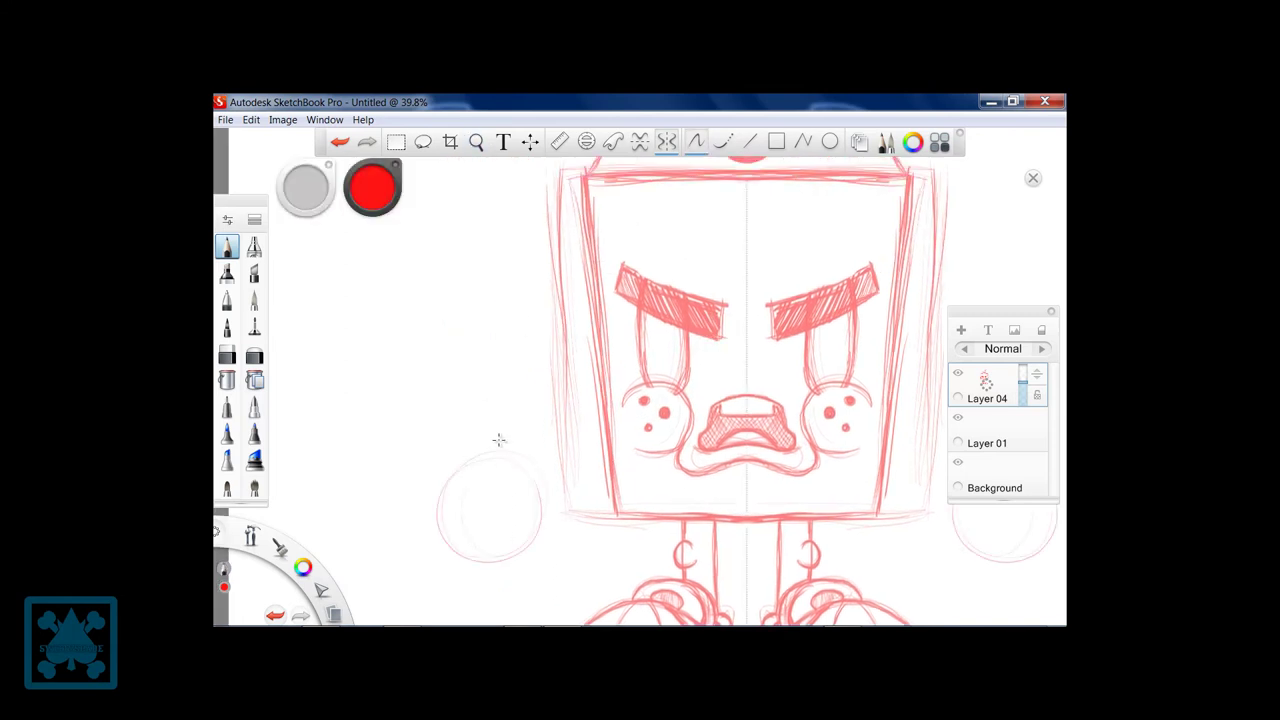
pyautogui.moveTo(498, 440); pyautogui.dragTo(440, 370)
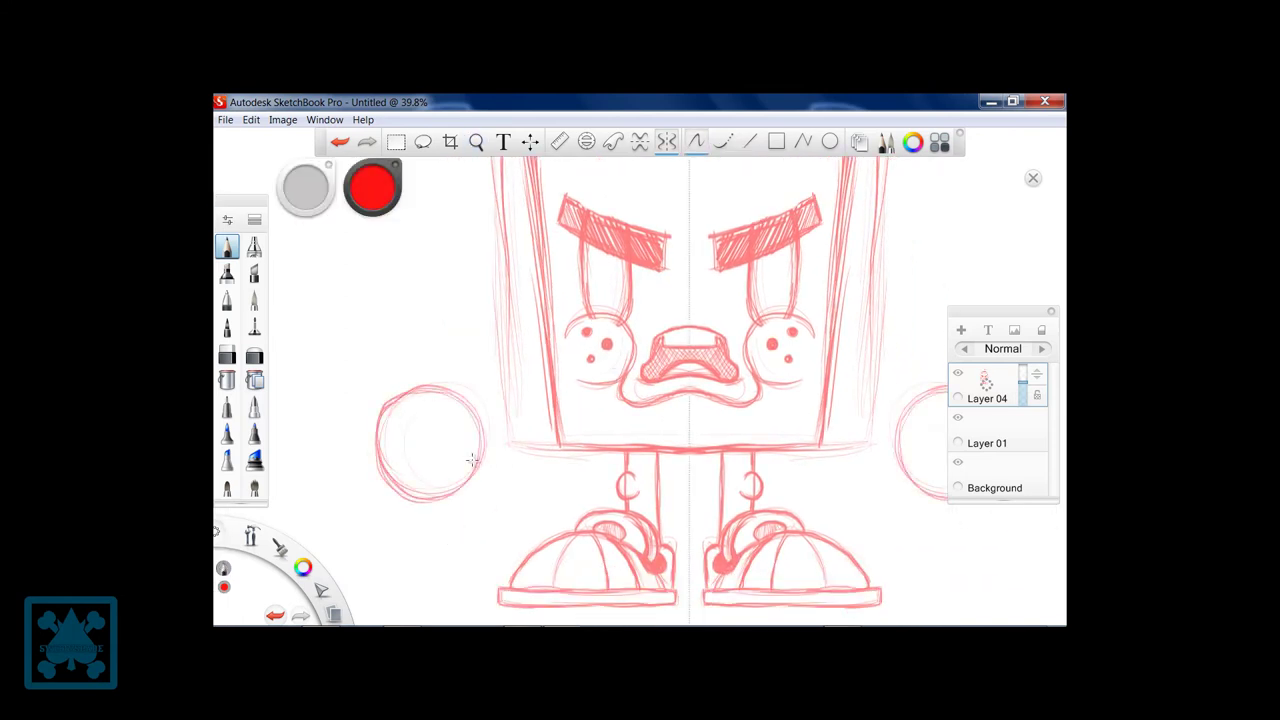
pyautogui.moveTo(563, 228)
pyautogui.mouseDown()
pyautogui.moveTo(545, 270)
pyautogui.moveTo(588, 358)
pyautogui.mouseUp()
pyautogui.moveTo(568, 300)
pyautogui.mouseDown()
pyautogui.moveTo(606, 356)
pyautogui.moveTo(608, 330)
pyautogui.moveTo(591, 358)
pyautogui.mouseUp()
# Step: Save the drawing as milk.tif
pyautogui.click(225, 119)
pyautogui.click(250, 189)
pyautogui.write('milk')
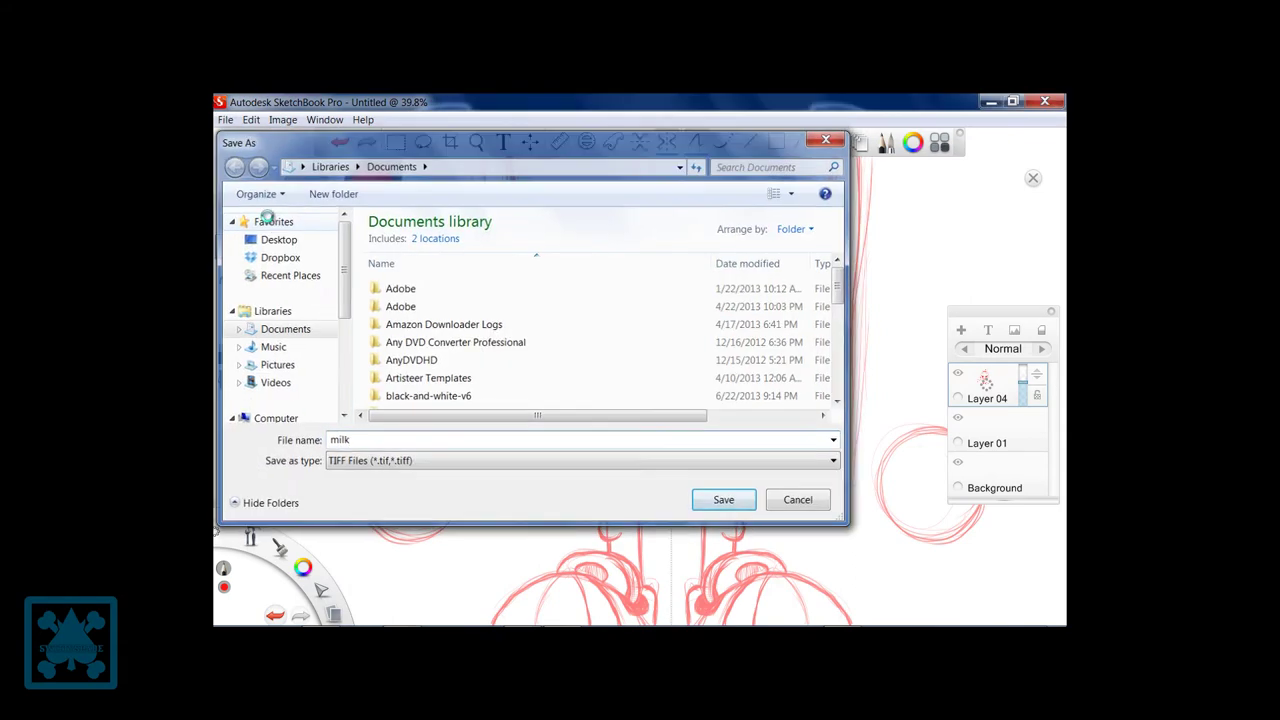
pyautogui.press('Return')
pyautogui.moveTo(556, 294); pyautogui.dragTo(607, 298)
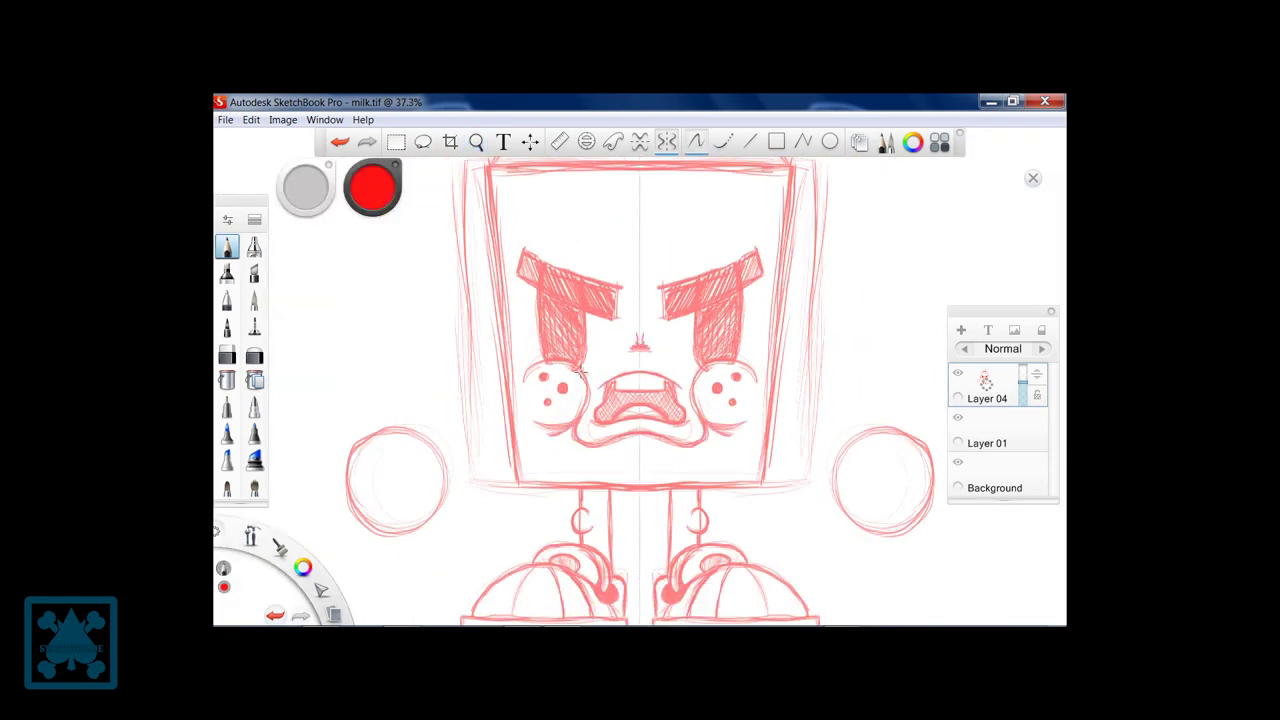
# Step: Sketch rough fists with knuckles around the arm circles
pyautogui.moveTo(588, 466); pyautogui.dragTo(592, 414)
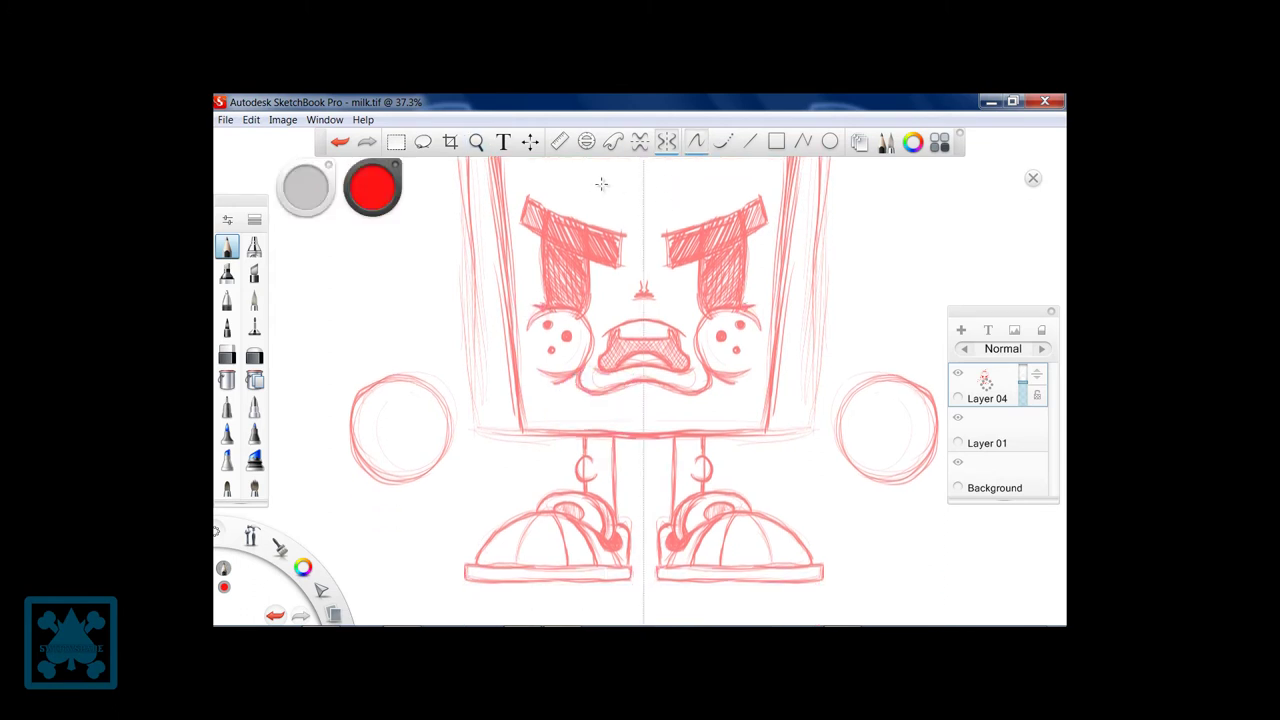
pyautogui.moveTo(437, 384); pyautogui.dragTo(358, 404)
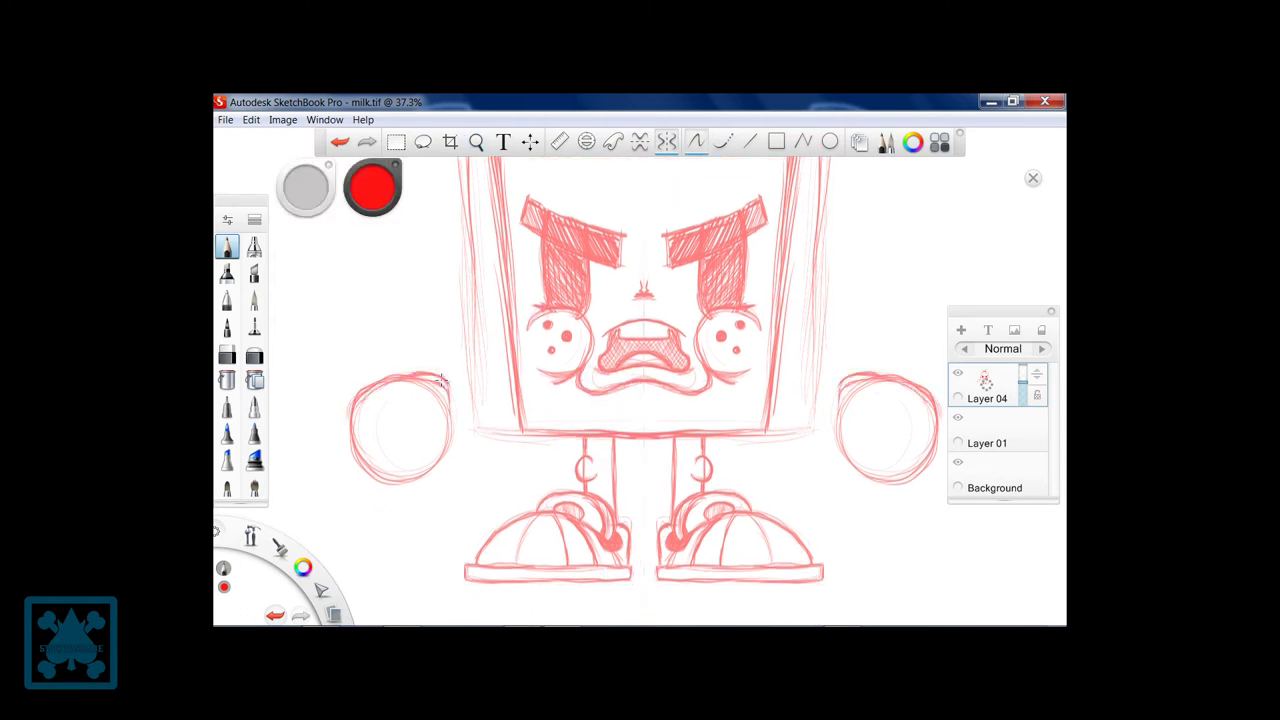
pyautogui.moveTo(449, 408)
pyautogui.mouseDown()
pyautogui.moveTo(380, 482)
pyautogui.moveTo(436, 460)
pyautogui.mouseUp()
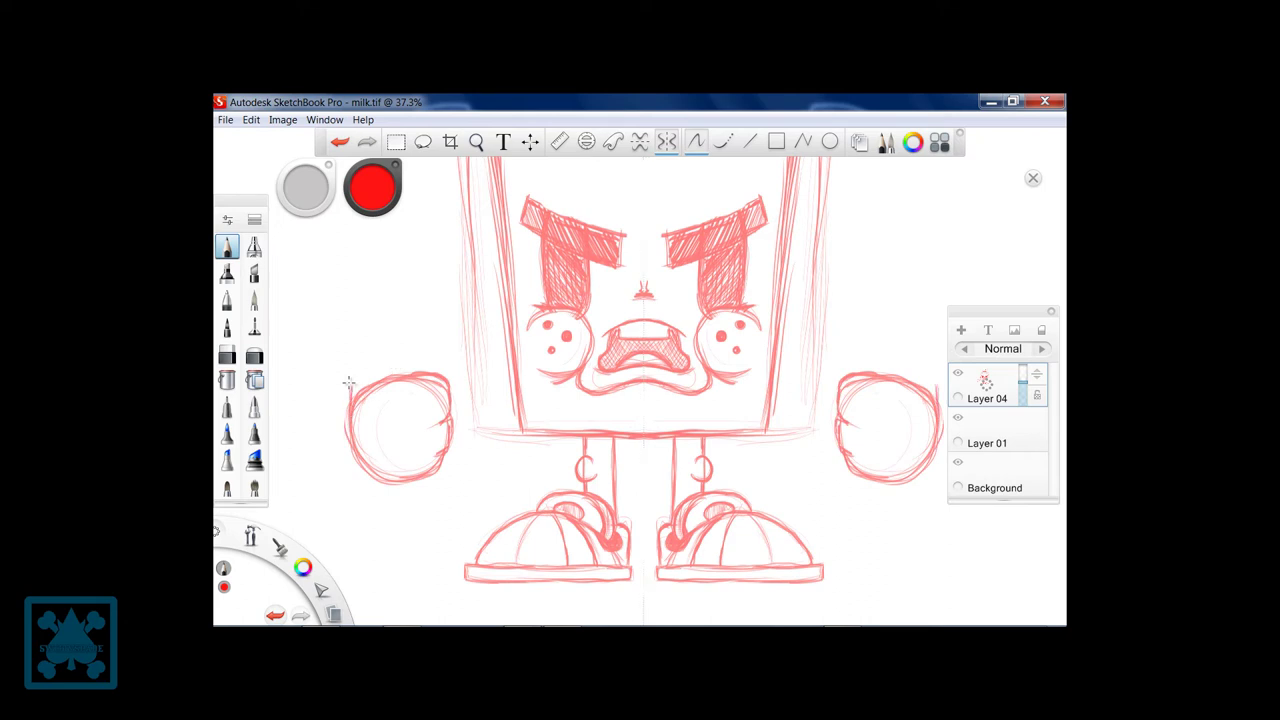
pyautogui.moveTo(380, 375)
pyautogui.mouseDown()
pyautogui.moveTo(360, 358)
pyautogui.moveTo(440, 345)
pyautogui.moveTo(386, 345)
pyautogui.moveTo(352, 380)
pyautogui.mouseUp()
pyautogui.moveTo(456, 434); pyautogui.dragTo(516, 306)
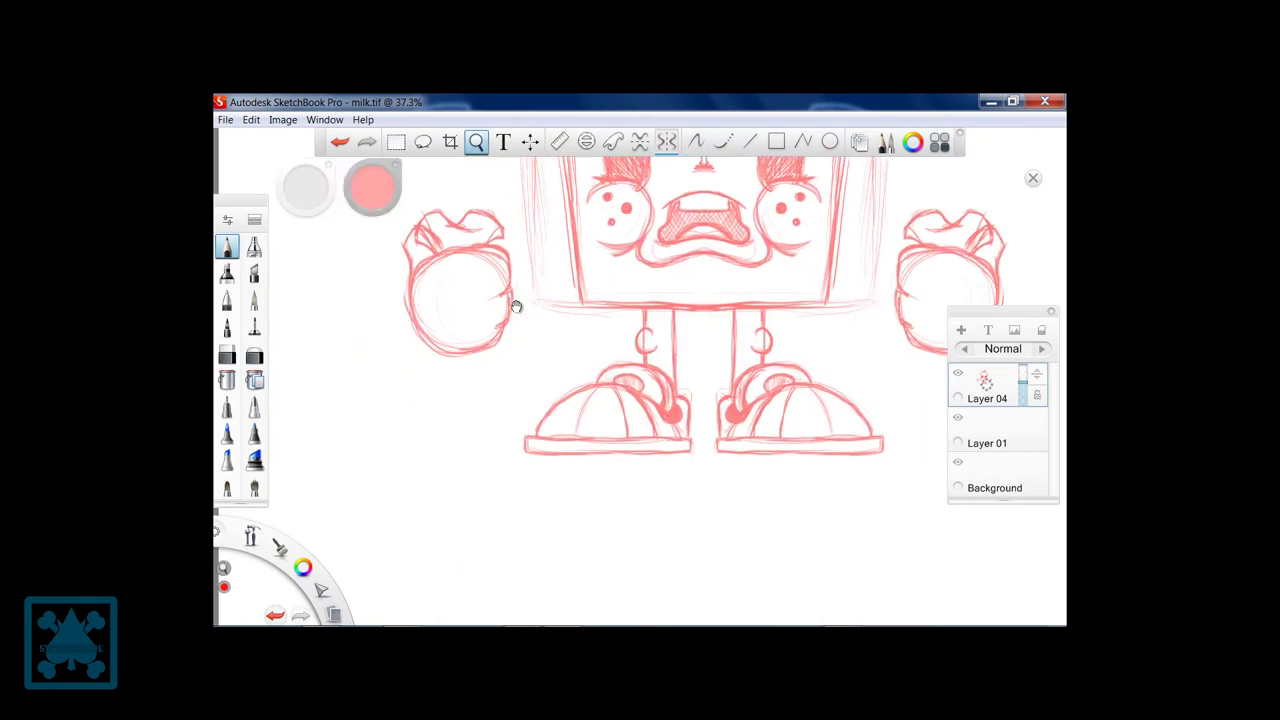
# Step: Sketch money bags hanging from the fists and shade both arms
pyautogui.moveTo(418, 350); pyautogui.dragTo(384, 418)
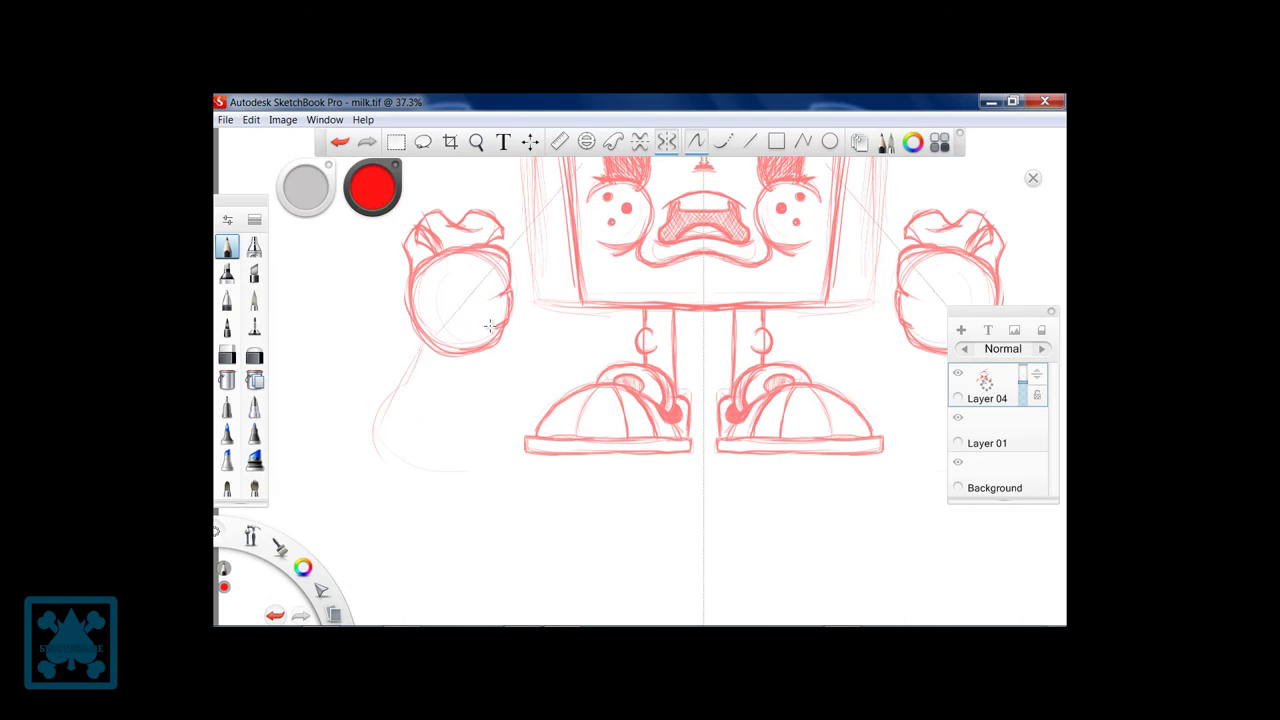
pyautogui.moveTo(425, 345)
pyautogui.mouseDown()
pyautogui.moveTo(377, 449)
pyautogui.moveTo(382, 385)
pyautogui.mouseUp()
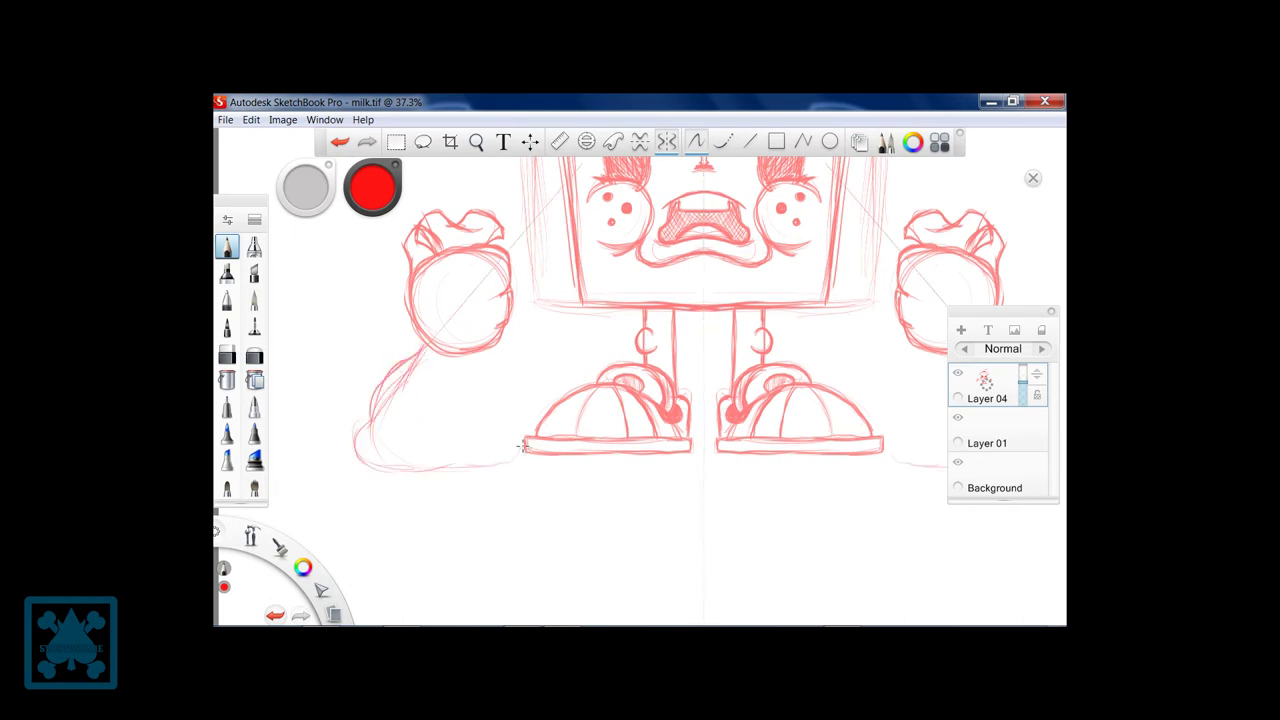
pyautogui.moveTo(495, 350); pyautogui.dragTo(532, 420)
pyautogui.moveTo(365, 425)
pyautogui.mouseDown()
pyautogui.moveTo(450, 472)
pyautogui.moveTo(540, 405)
pyautogui.moveTo(535, 420)
pyautogui.mouseUp()
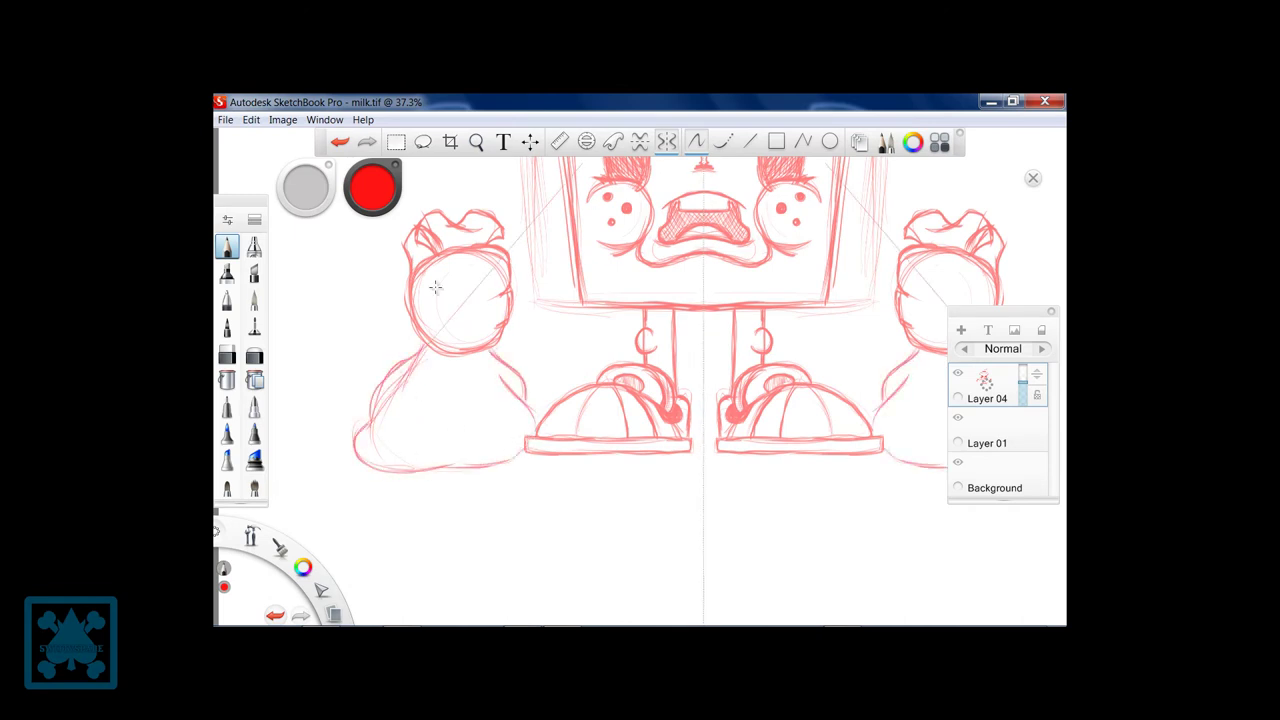
# Step: Draw $ signs on both money bags
pyautogui.moveTo(470, 375)
pyautogui.mouseDown()
pyautogui.moveTo(445, 432)
pyautogui.moveTo(476, 436)
pyautogui.mouseUp()
pyautogui.scroll(-2, 480, 430)
pyautogui.moveTo(854, 374); pyautogui.dragTo(654, 374)
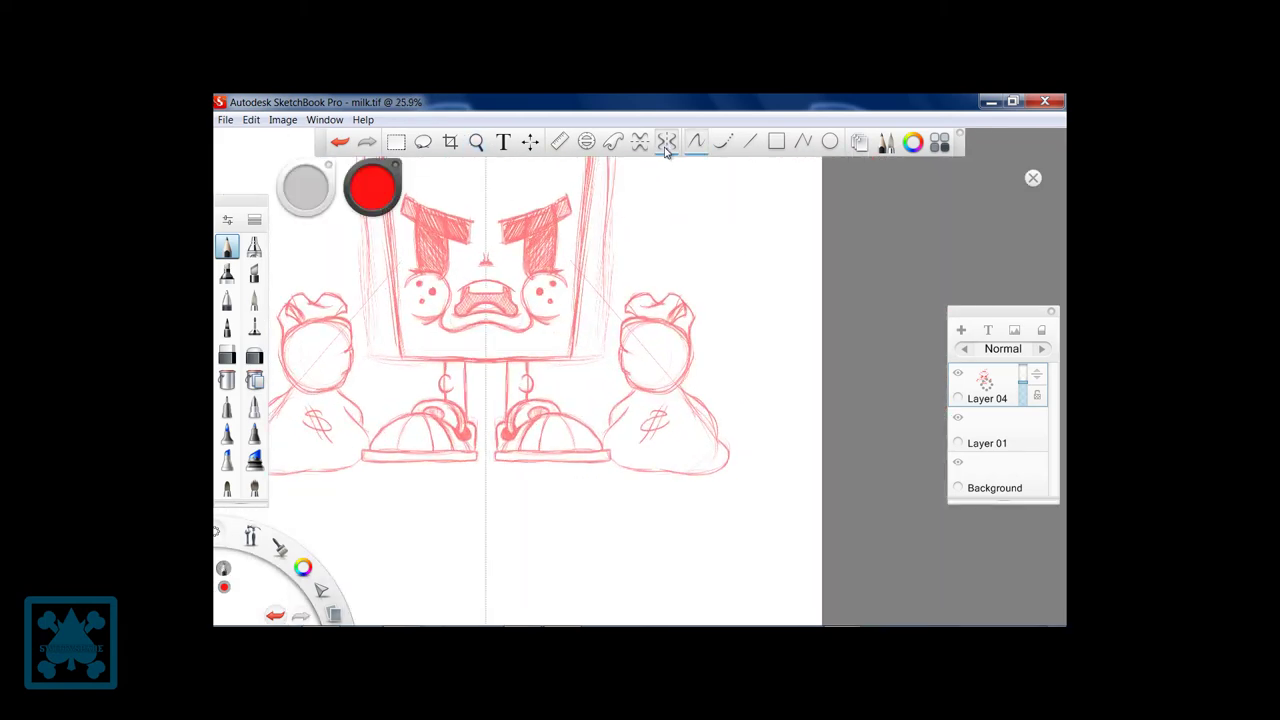
pyautogui.scroll(2, 517, 313)
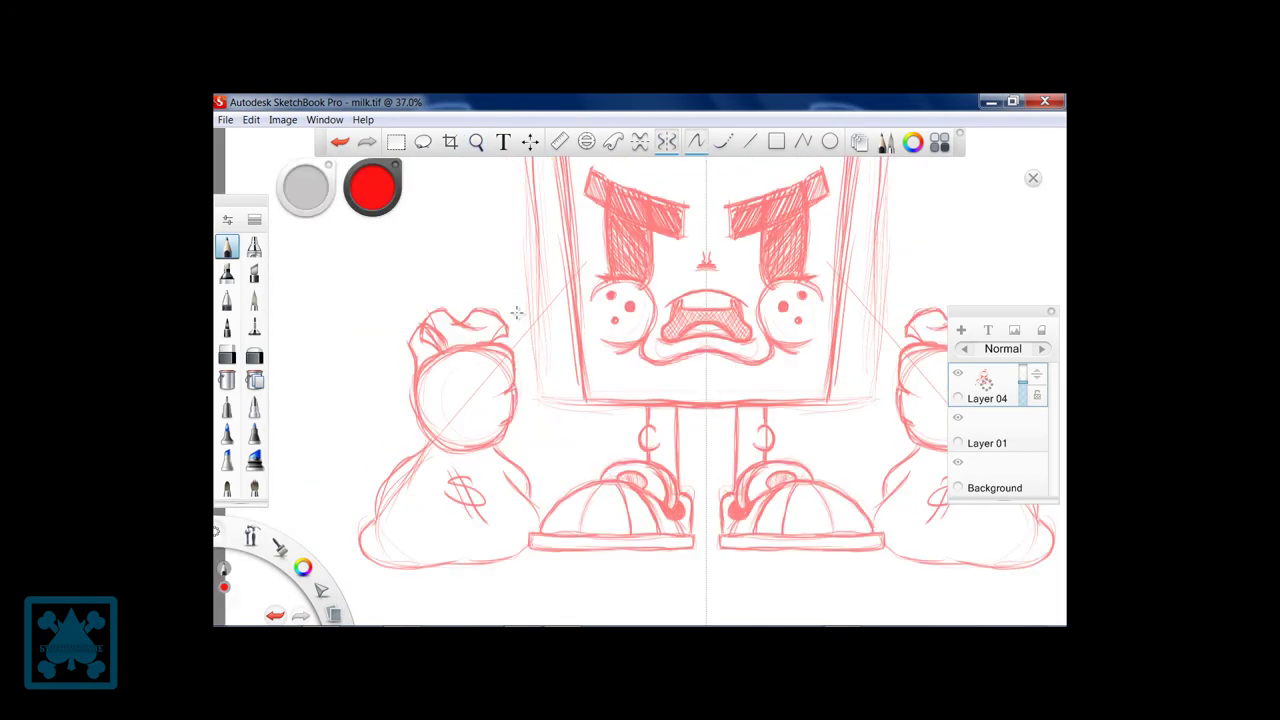
# Step: Hatch the carton's side edges and the areas near the arms
pyautogui.moveTo(565, 410); pyautogui.dragTo(520, 345)
pyautogui.moveTo(570, 358)
pyautogui.mouseDown()
pyautogui.moveTo(553, 338)
pyautogui.moveTo(520, 360)
pyautogui.moveTo(508, 428)
pyautogui.moveTo(541, 366)
pyautogui.moveTo(553, 378)
pyautogui.mouseUp()
pyautogui.moveTo(578, 326); pyautogui.dragTo(530, 360)
pyautogui.moveTo(703, 294); pyautogui.dragTo(555, 451)
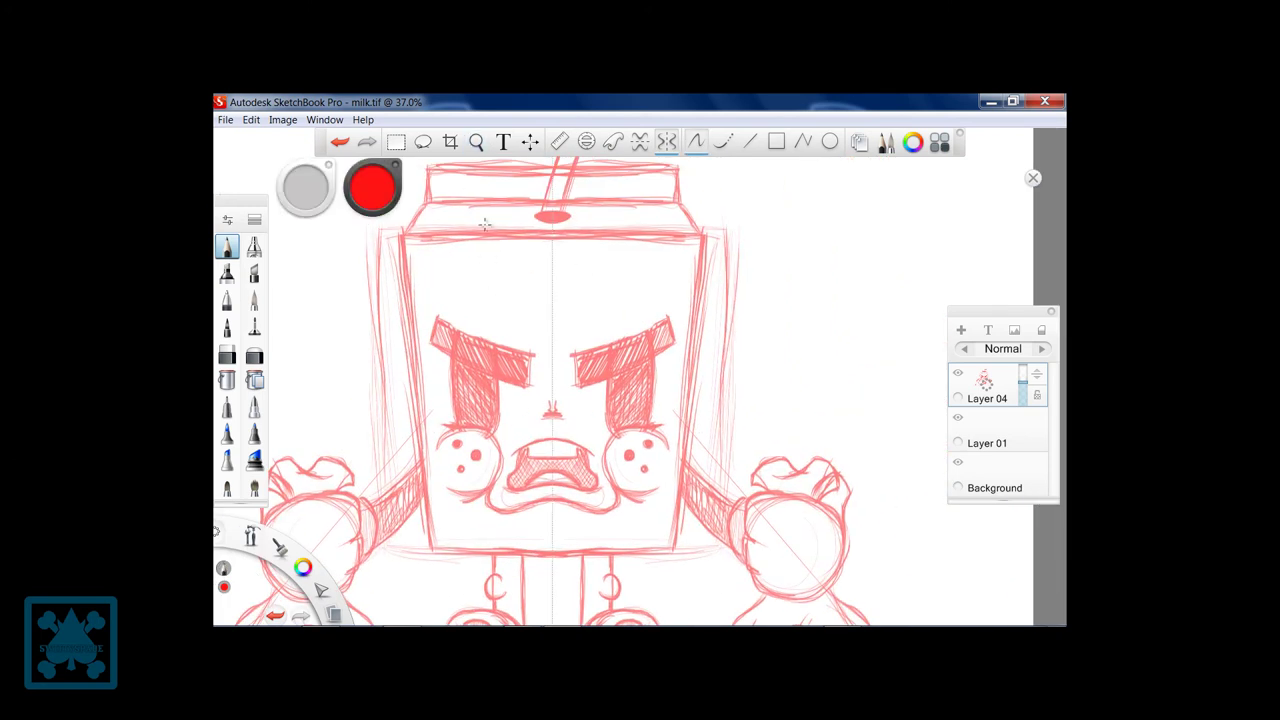
# Step: Redraw the carton's upper edge and the top and bottom borders of the face panel
pyautogui.moveTo(420, 310); pyautogui.dragTo(530, 255)
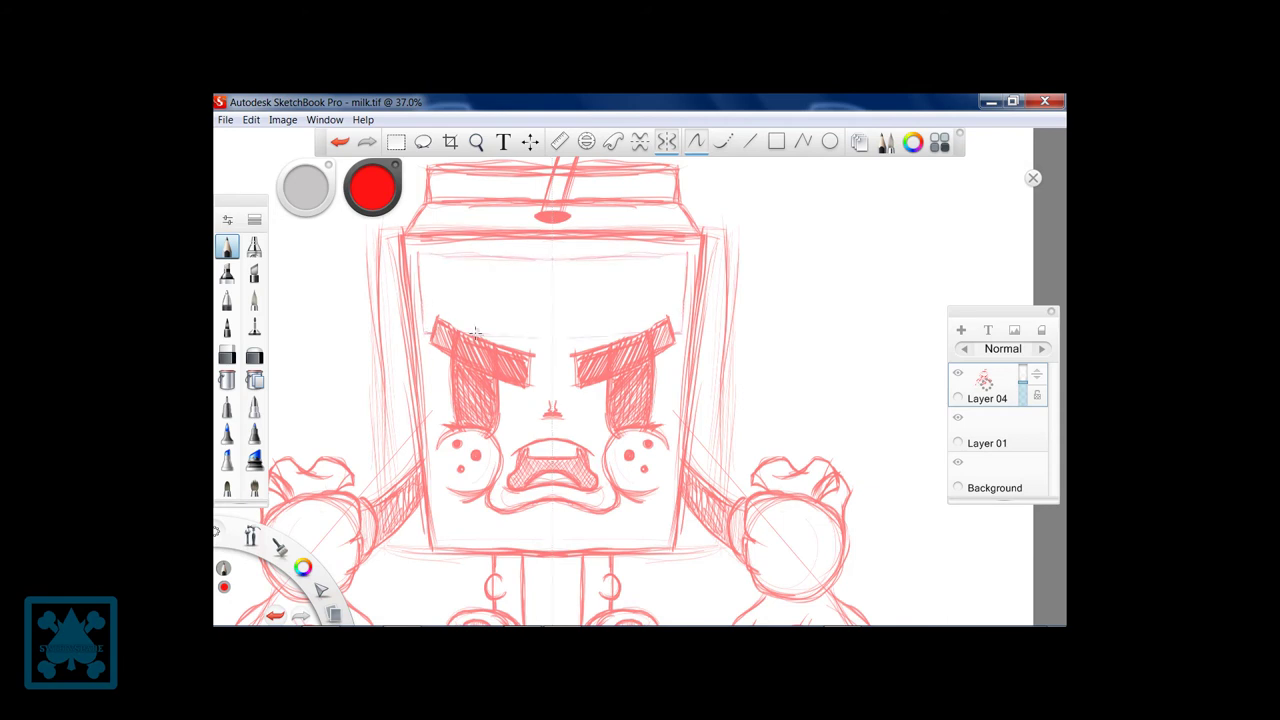
pyautogui.moveTo(420, 320)
pyautogui.mouseDown()
pyautogui.moveTo(480, 258)
pyautogui.moveTo(552, 270)
pyautogui.moveTo(515, 252)
pyautogui.mouseUp()
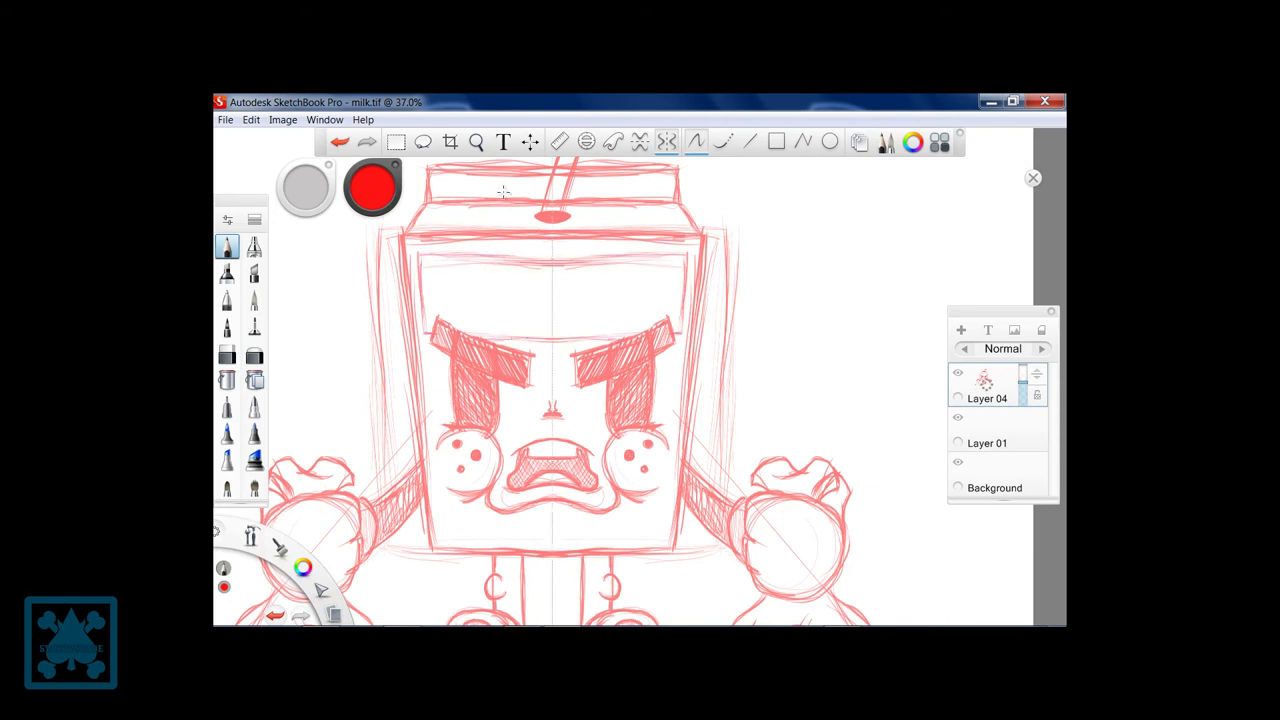
pyautogui.moveTo(446, 362); pyautogui.dragTo(442, 417)
pyautogui.moveTo(455, 527); pyautogui.dragTo(526, 540)
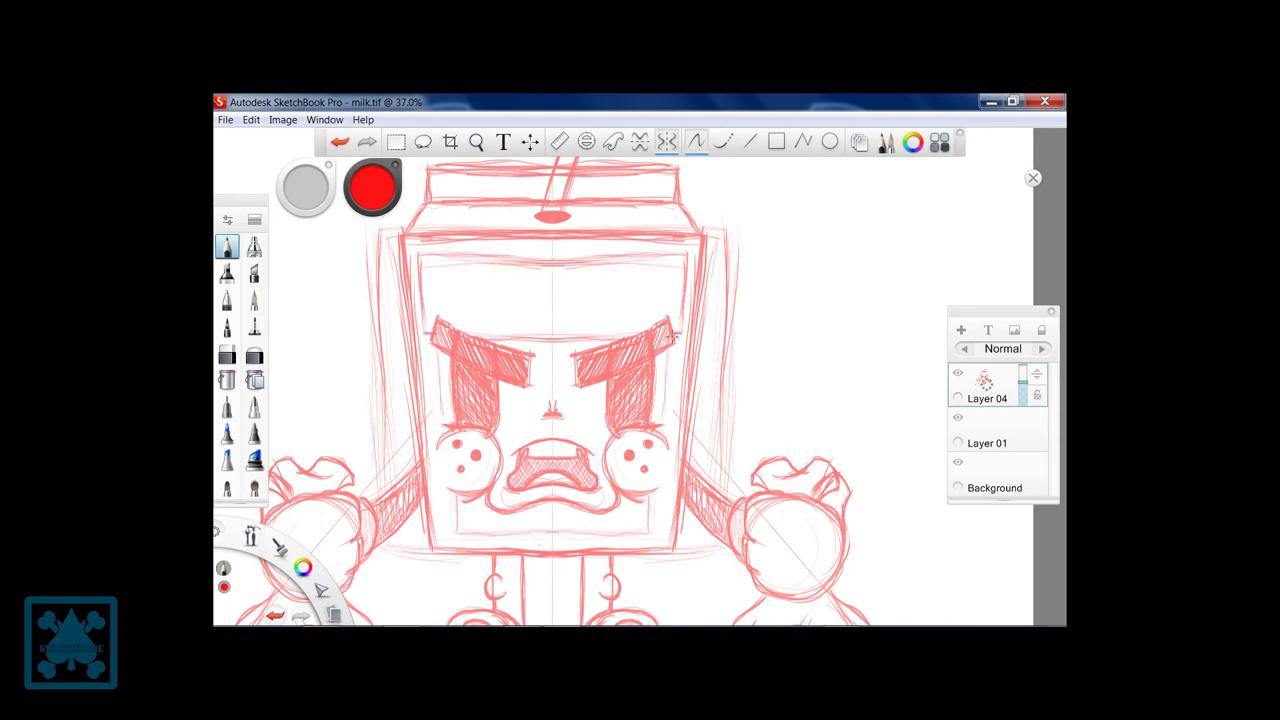
# Step: With symmetry off, hand-letter '2% MILK' across the carton front
pyautogui.press('x')
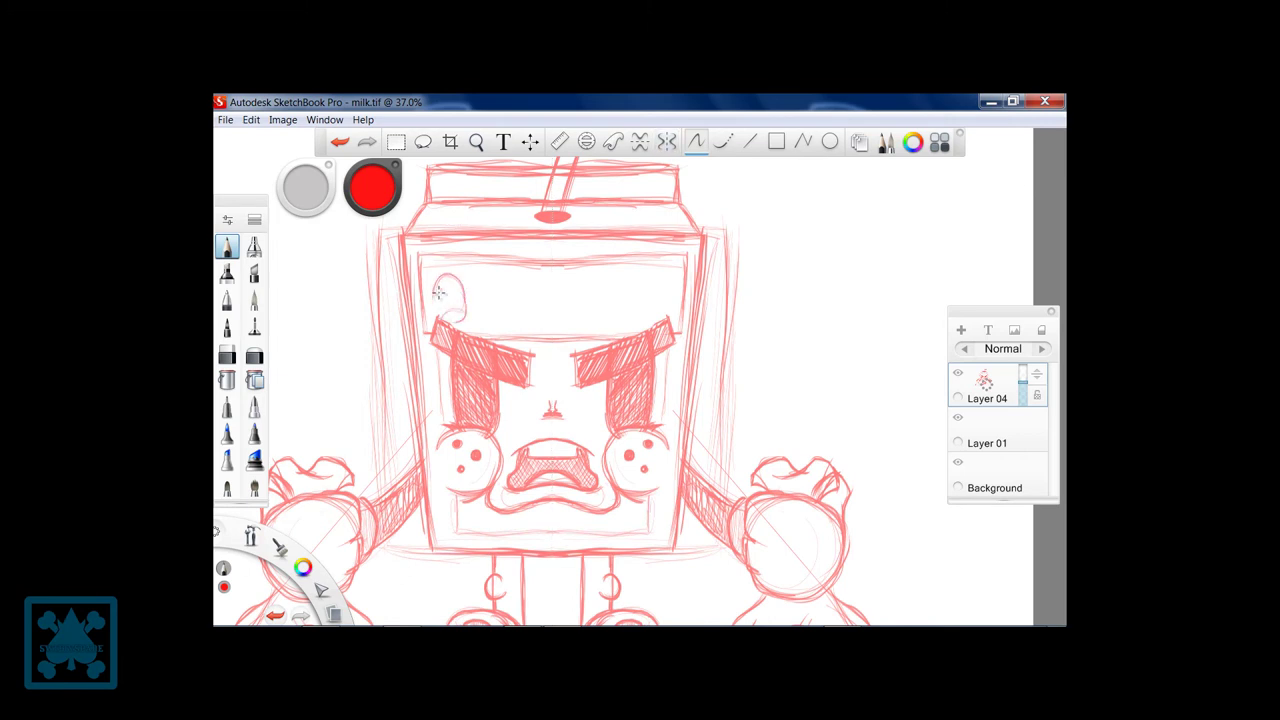
pyautogui.moveTo(550, 272); pyautogui.dragTo(581, 310)
pyautogui.moveTo(594, 276); pyautogui.dragTo(594, 309)
pyautogui.moveTo(606, 274); pyautogui.dragTo(626, 310)
pyautogui.moveTo(636, 274); pyautogui.dragTo(637, 311)
pyautogui.moveTo(660, 274); pyautogui.dragTo(662, 310)
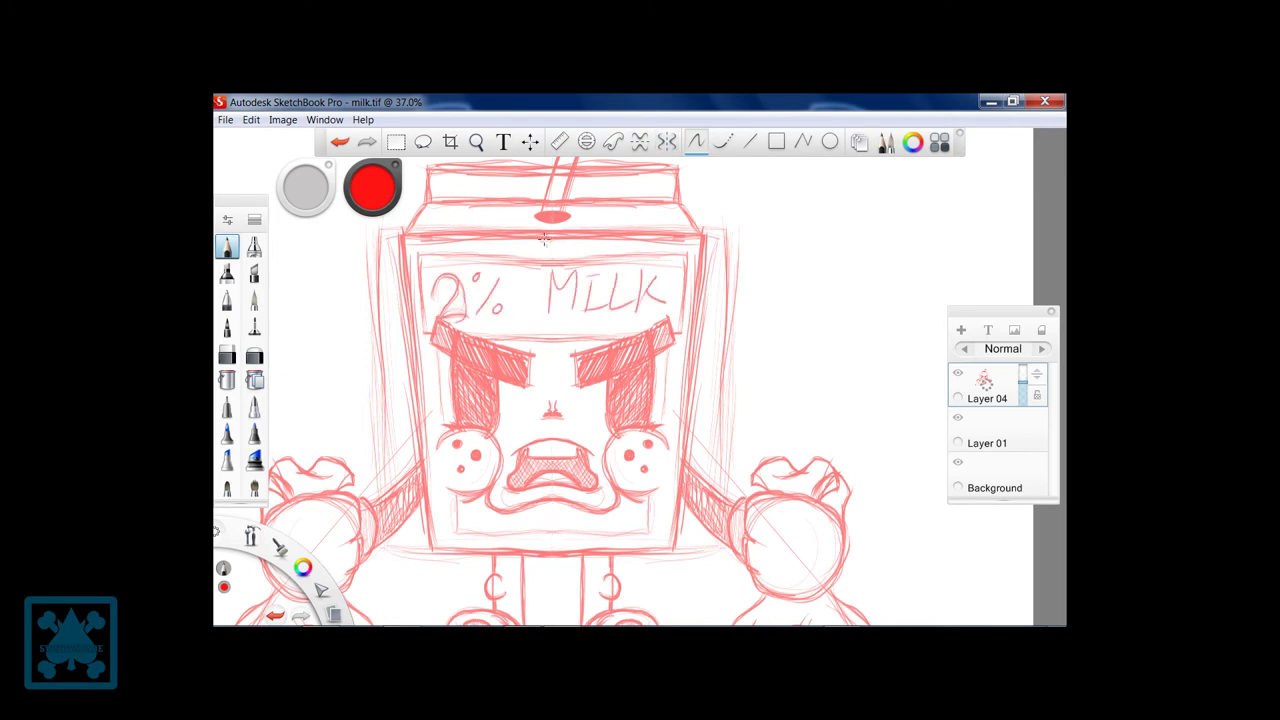
# Step: With symmetry back on, frame the 2% MILK label and redraw the face panel's bottom line
pyautogui.click(666, 141)
pyautogui.moveTo(438, 322)
pyautogui.mouseDown()
pyautogui.moveTo(548, 324)
pyautogui.moveTo(432, 264)
pyautogui.moveTo(550, 264)
pyautogui.mouseUp()
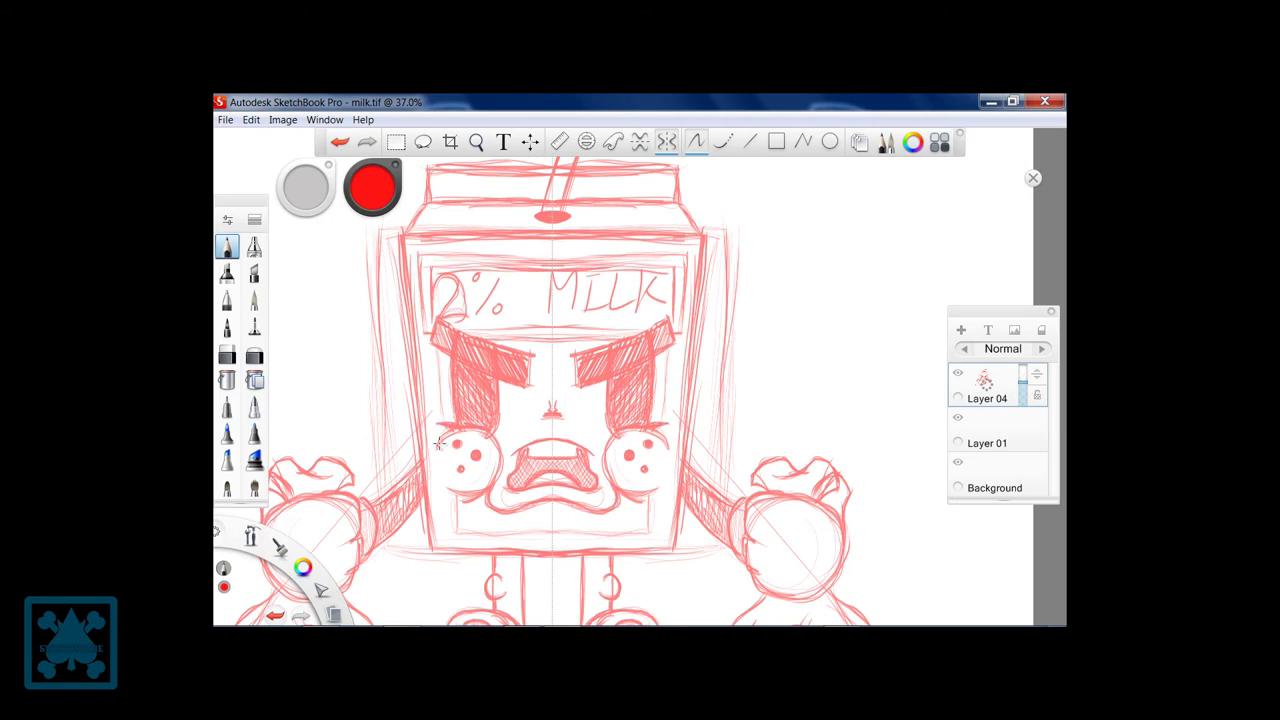
pyautogui.moveTo(473, 526); pyautogui.dragTo(544, 532)
# Step: With symmetry off, erase the stray mark between the eyebrows using a large eraser
pyautogui.press('x')
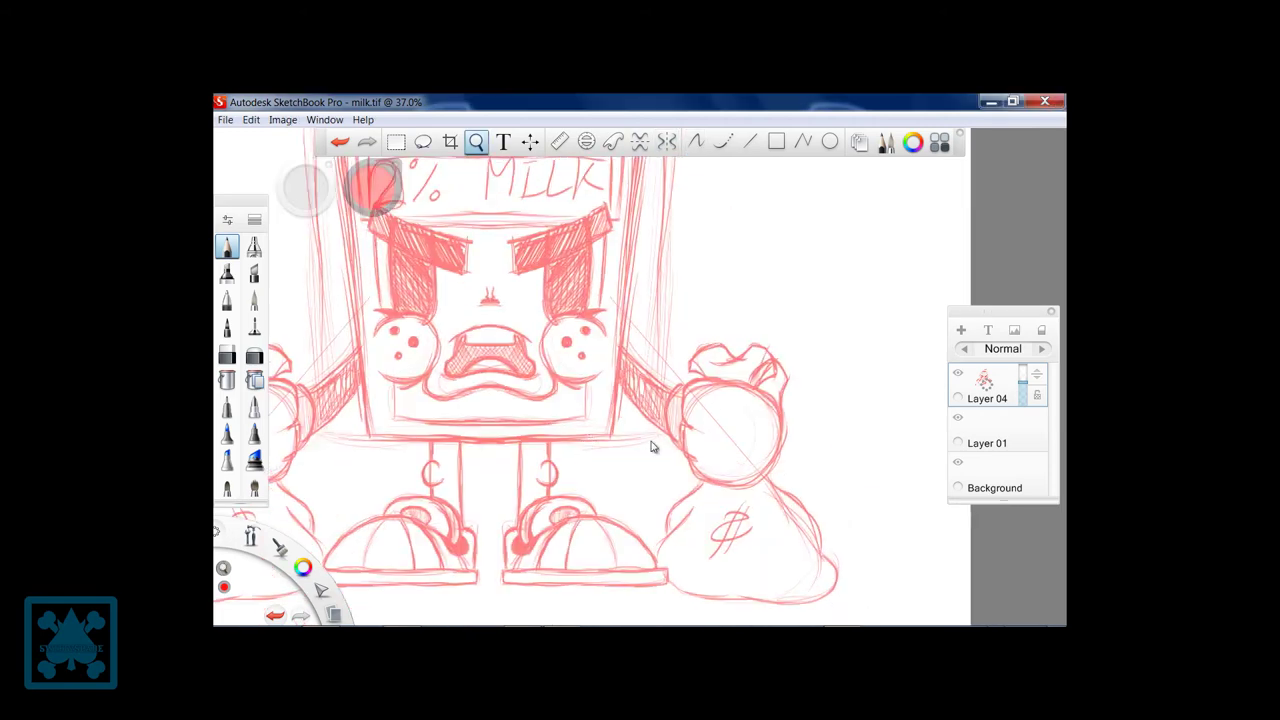
pyautogui.moveTo(657, 518)
pyautogui.mouseDown()
pyautogui.moveTo(600, 403)
pyautogui.moveTo(685, 477)
pyautogui.mouseUp()
pyautogui.press('e')
pyautogui.moveTo(306, 187); pyautogui.dragTo(306, 176)
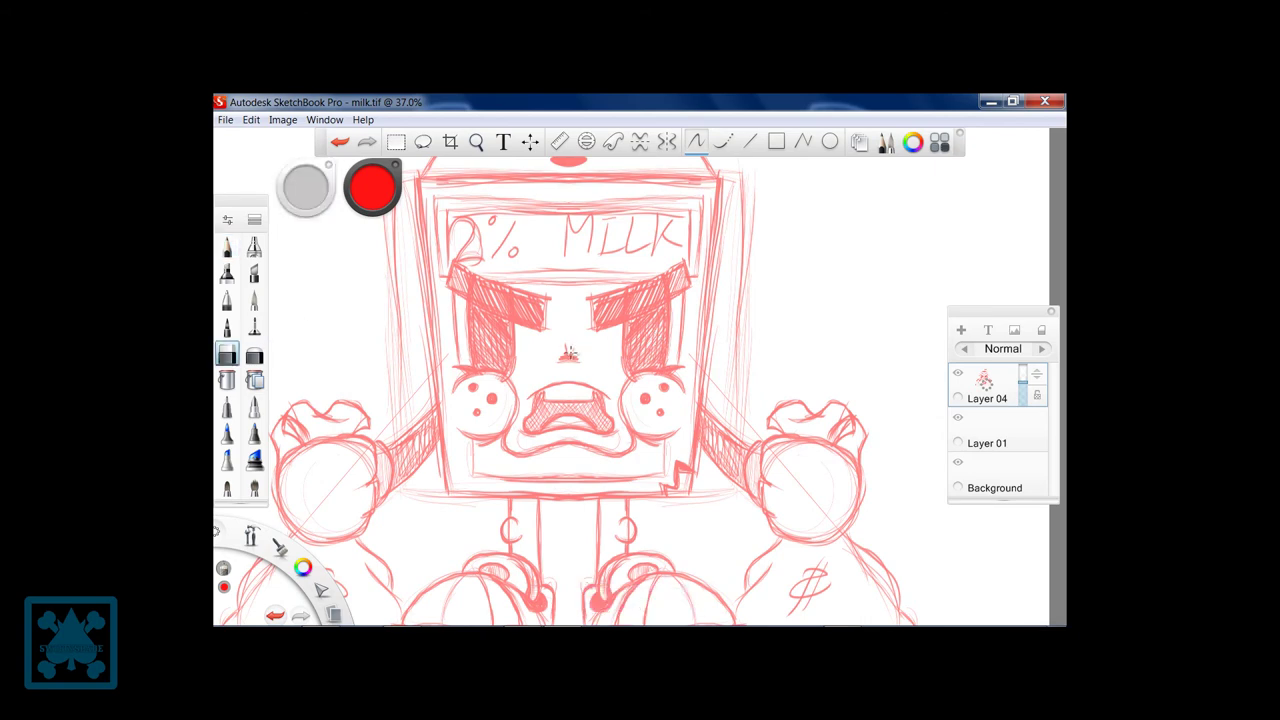
pyautogui.press('e')
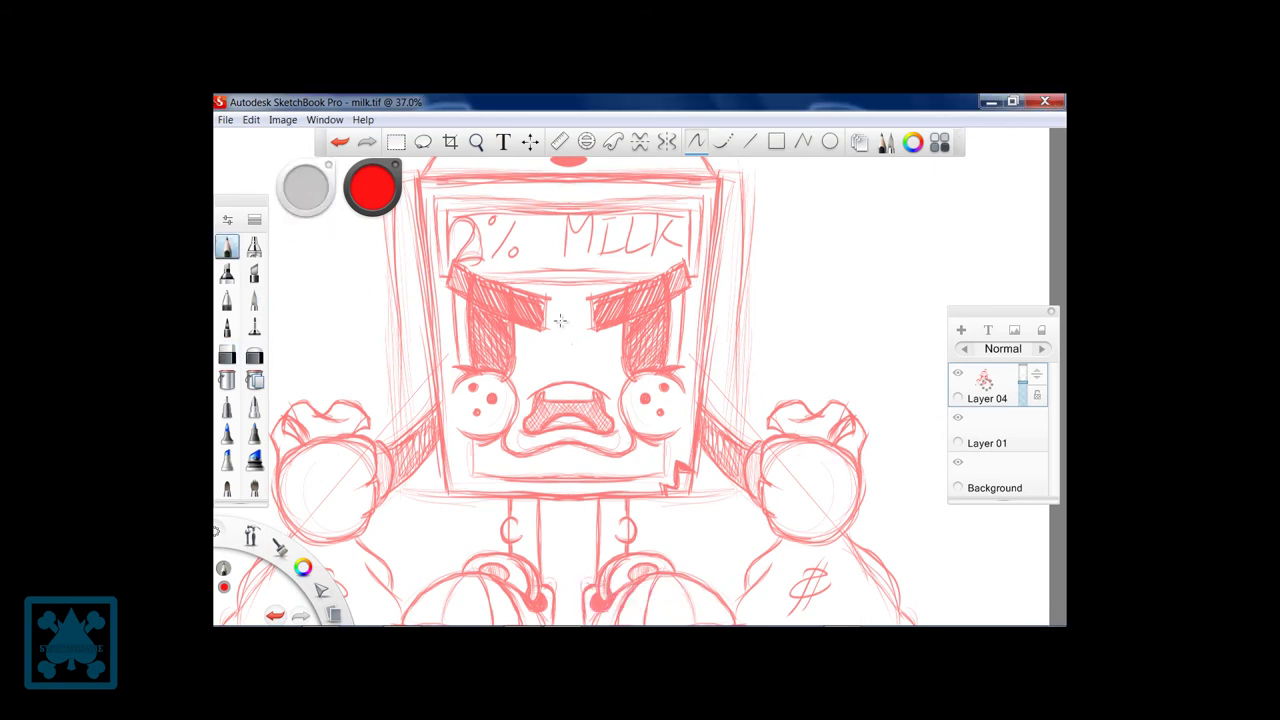
# Step: Re-enable symmetry and firm up the carton's top rim
pyautogui.scroll(-1, 562, 367)
pyautogui.scroll(-3, 562, 367)
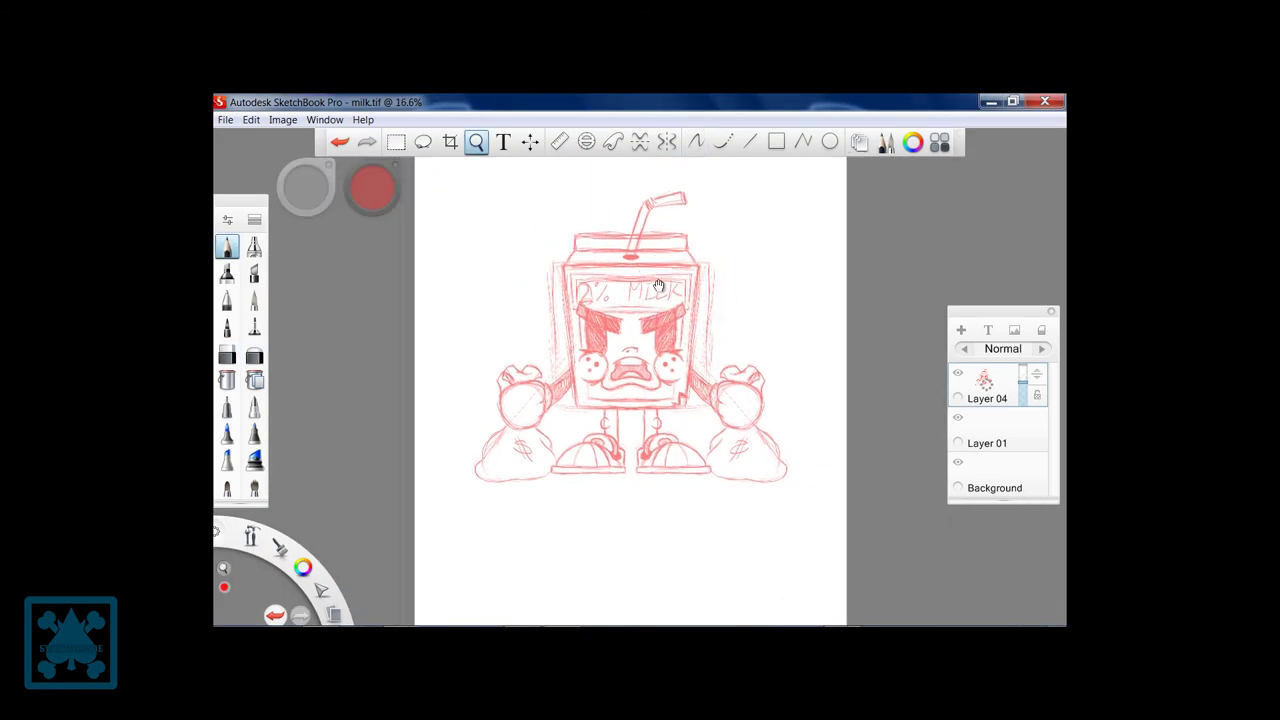
pyautogui.scroll(3, 723, 400)
pyautogui.click(667, 142)
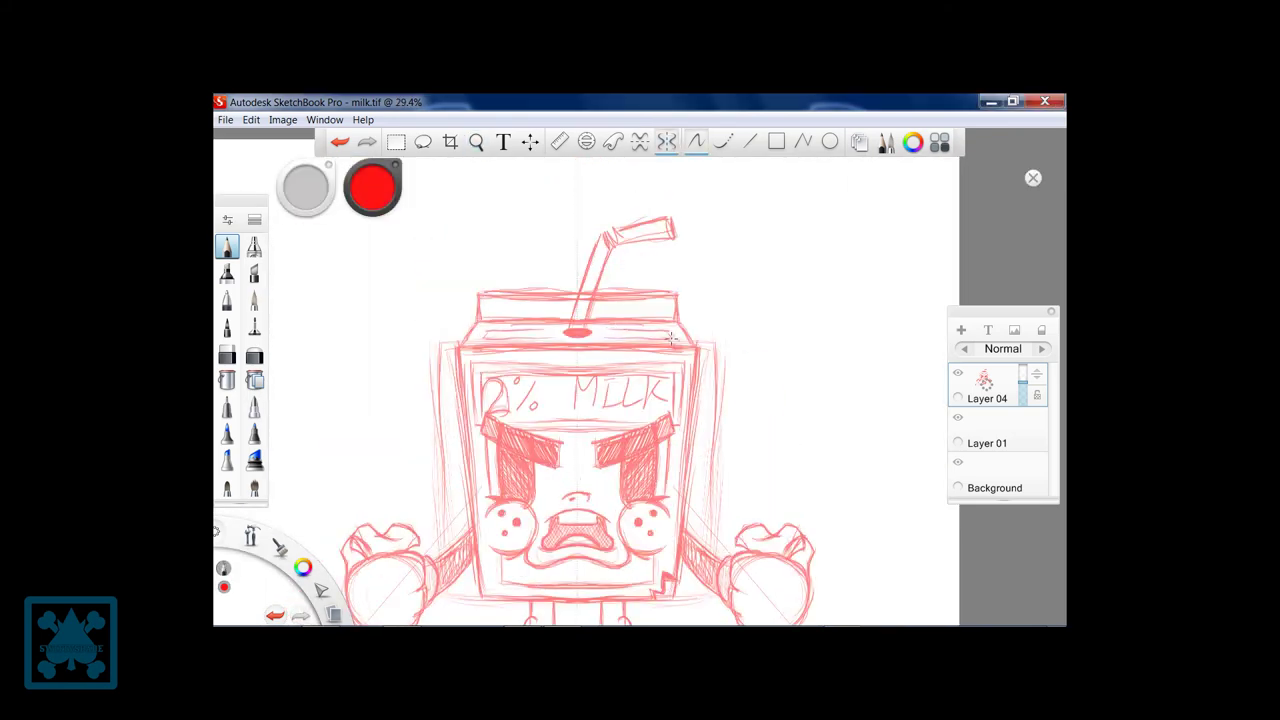
pyautogui.moveTo(600, 334); pyautogui.dragTo(609, 330)
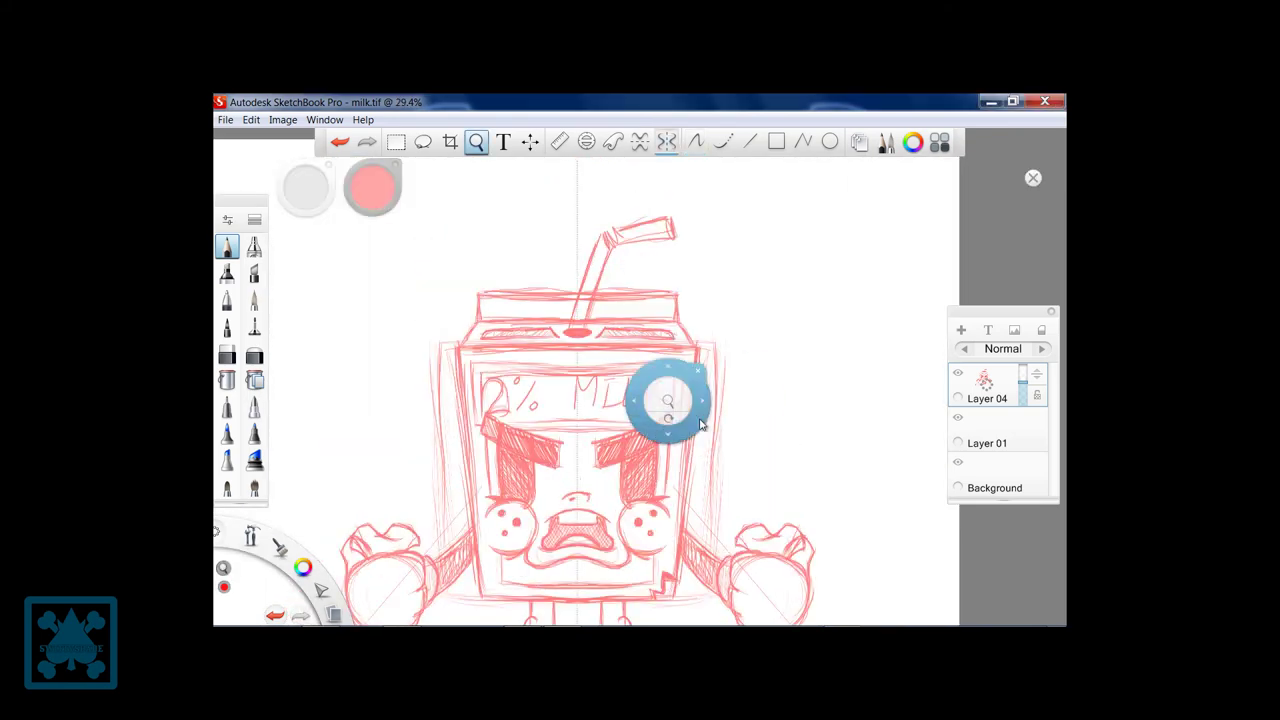
# Step: Fill the eyebrows and eyes solid red and add white oval pupils
pyautogui.moveTo(663, 400); pyautogui.dragTo(640, 330)
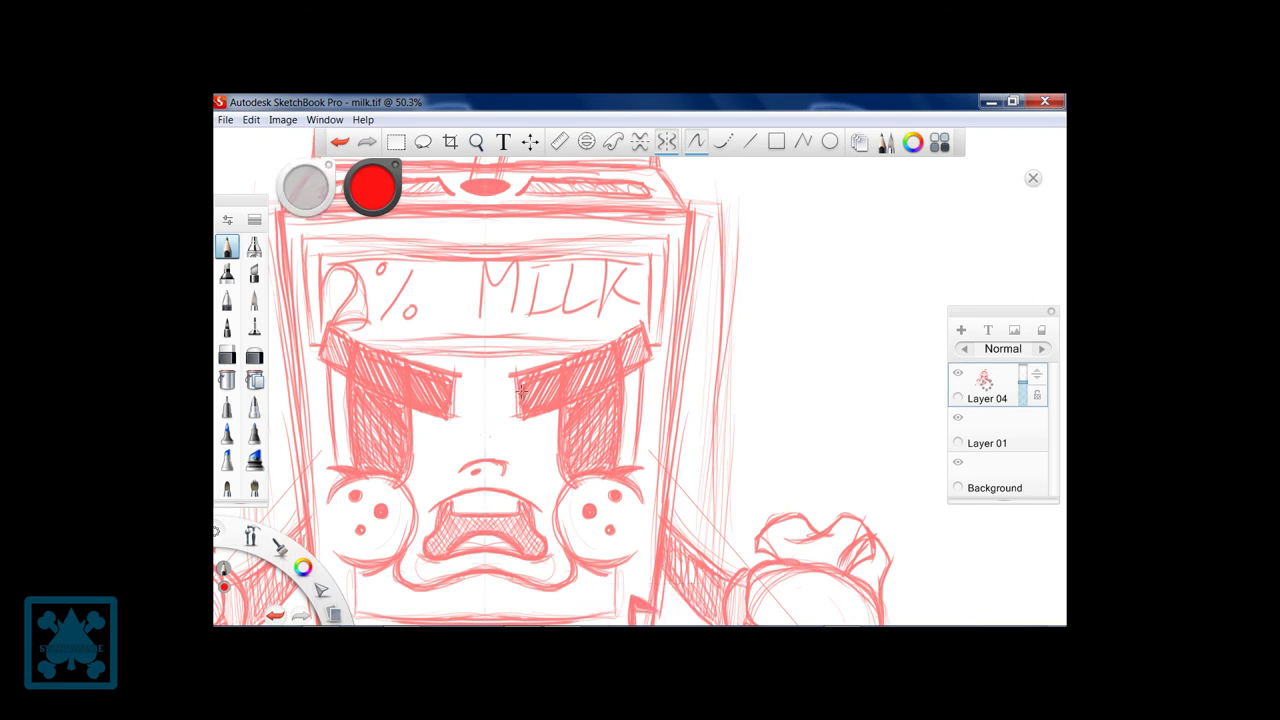
pyautogui.moveTo(520, 392); pyautogui.dragTo(640, 350)
pyautogui.moveTo(556, 450); pyautogui.dragTo(611, 459)
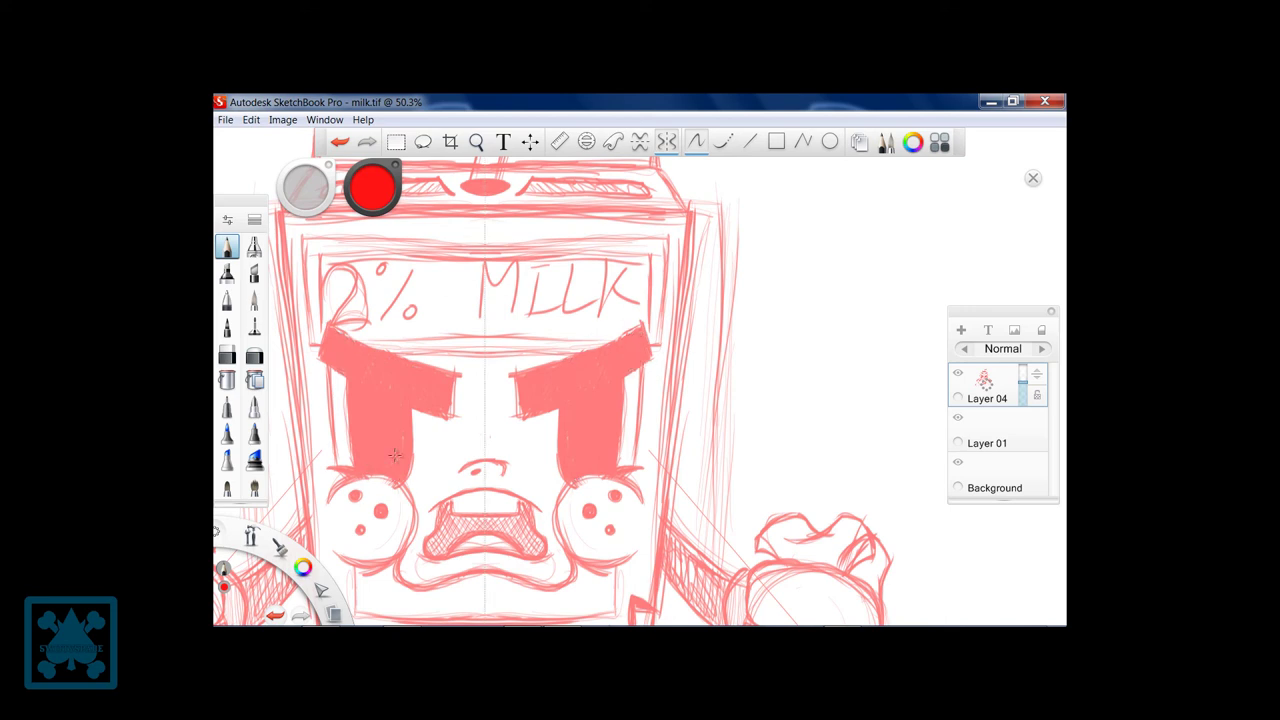
pyautogui.moveTo(372, 187); pyautogui.dragTo(372, 165)
pyautogui.moveTo(366, 406); pyautogui.dragTo(368, 450)
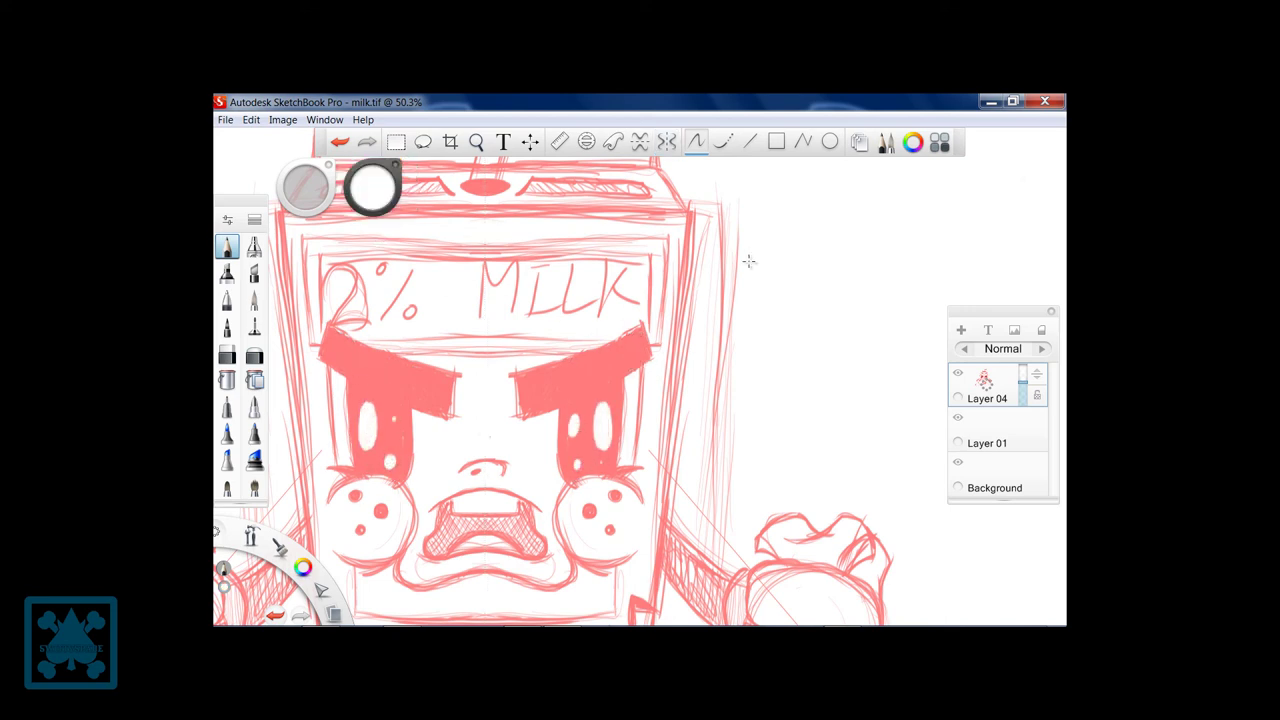
# Step: Fill the mouth with red in mirrored mode and save with Ctrl+S
pyautogui.click(666, 141)
pyautogui.moveTo(443, 551); pyautogui.dragTo(445, 505)
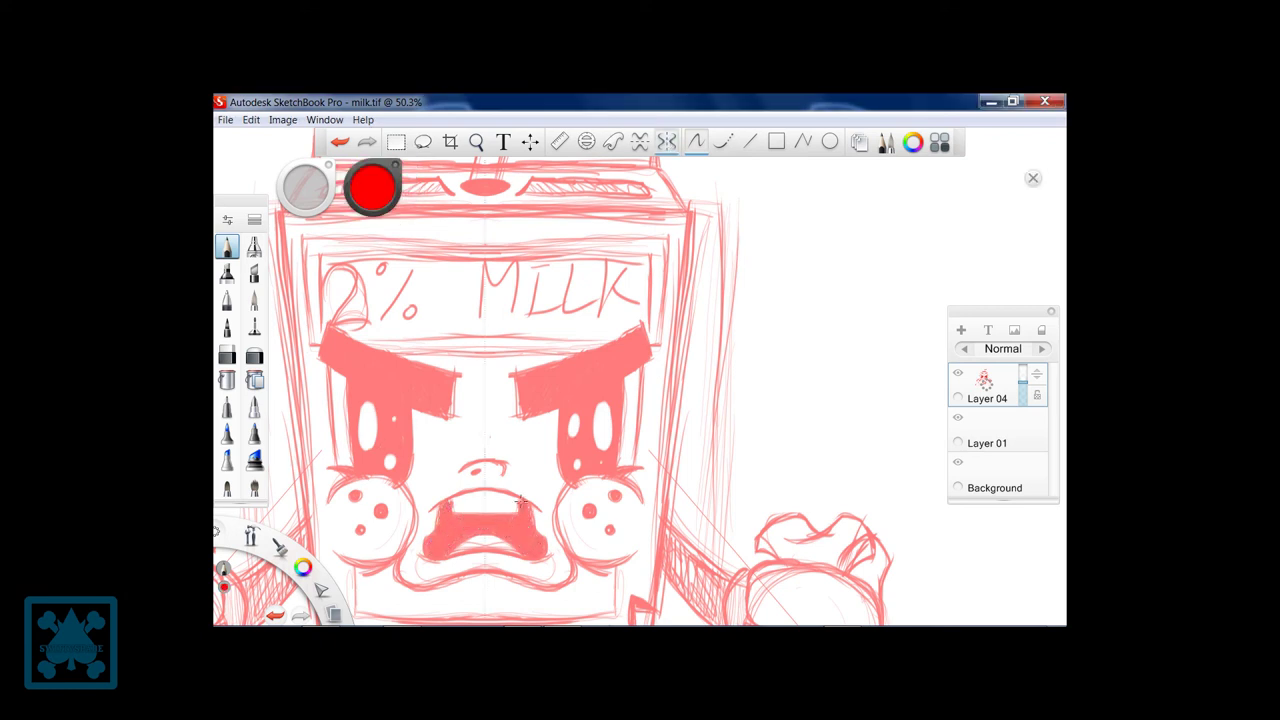
pyautogui.hotkey('ctrl', 's')
pyautogui.moveTo(733, 392); pyautogui.dragTo(744, 294)
# Step: Erase the money bag and its dollar sign from the right fist with a large eraser
pyautogui.scroll(5, 723, 391)
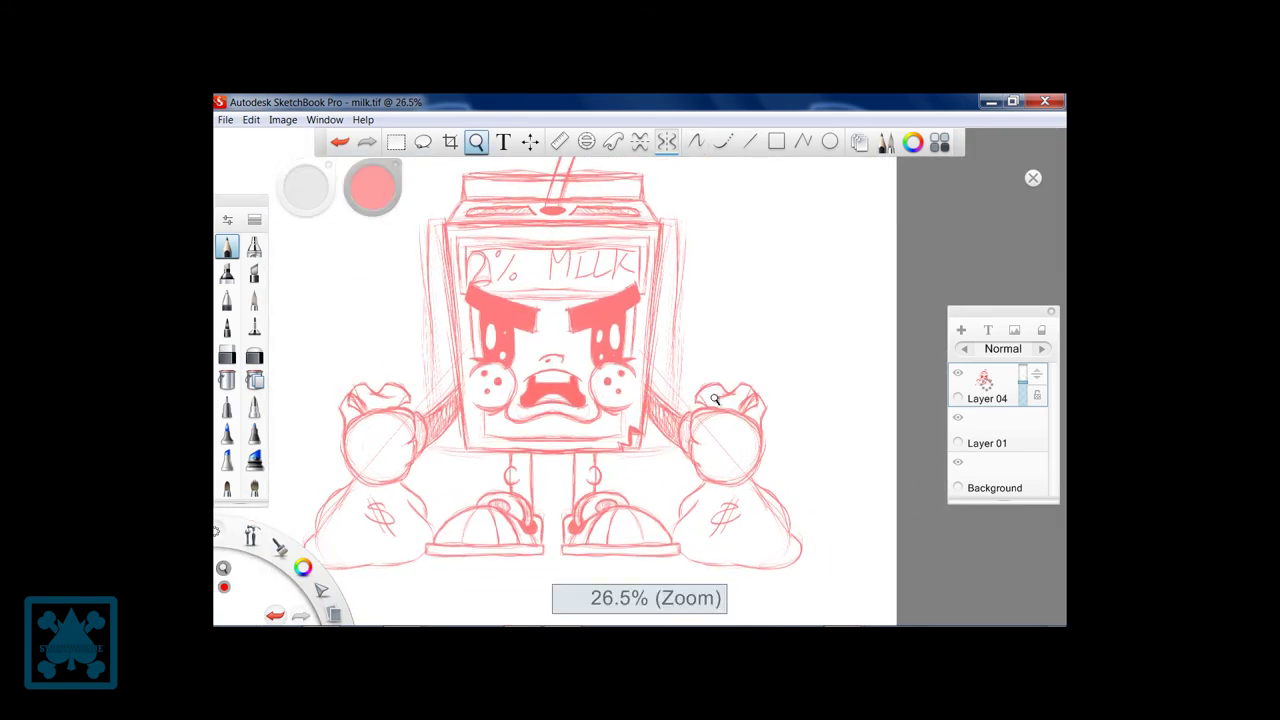
pyautogui.moveTo(700, 420); pyautogui.dragTo(632, 325)
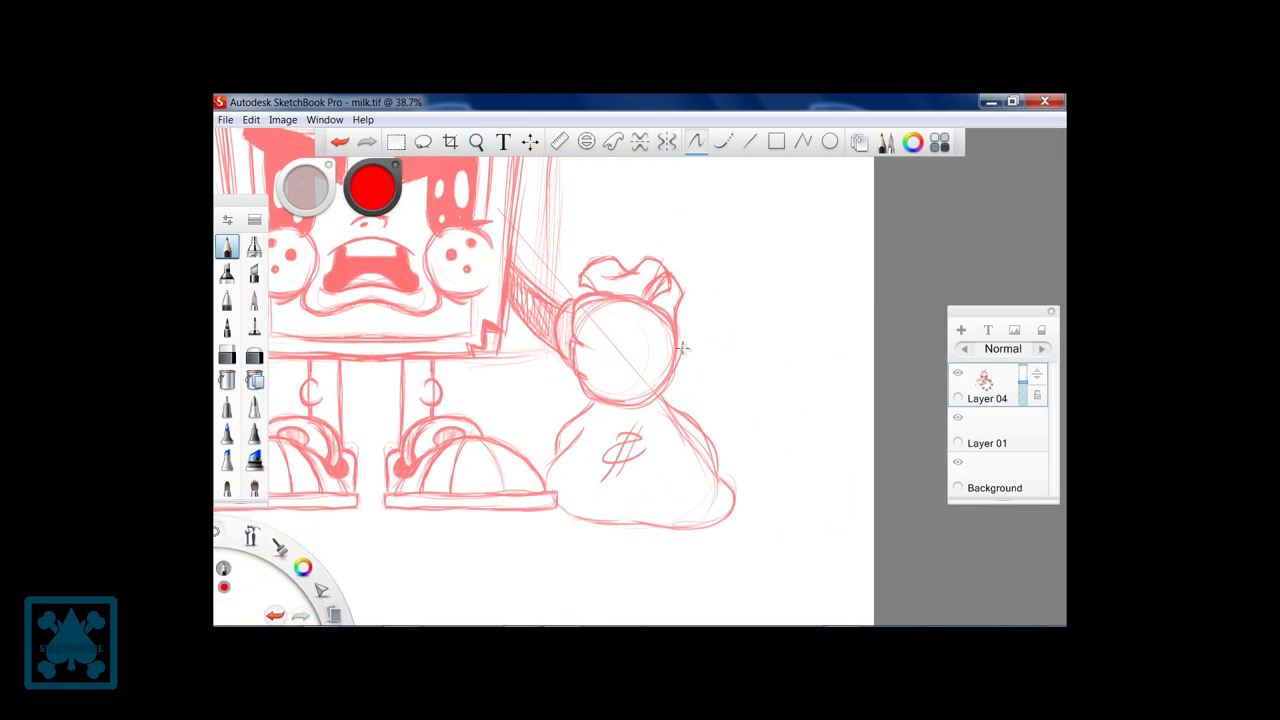
pyautogui.click(227, 355)
pyautogui.moveTo(306, 190); pyautogui.dragTo(306, 190)
pyautogui.moveTo(648, 420); pyautogui.dragTo(587, 415)
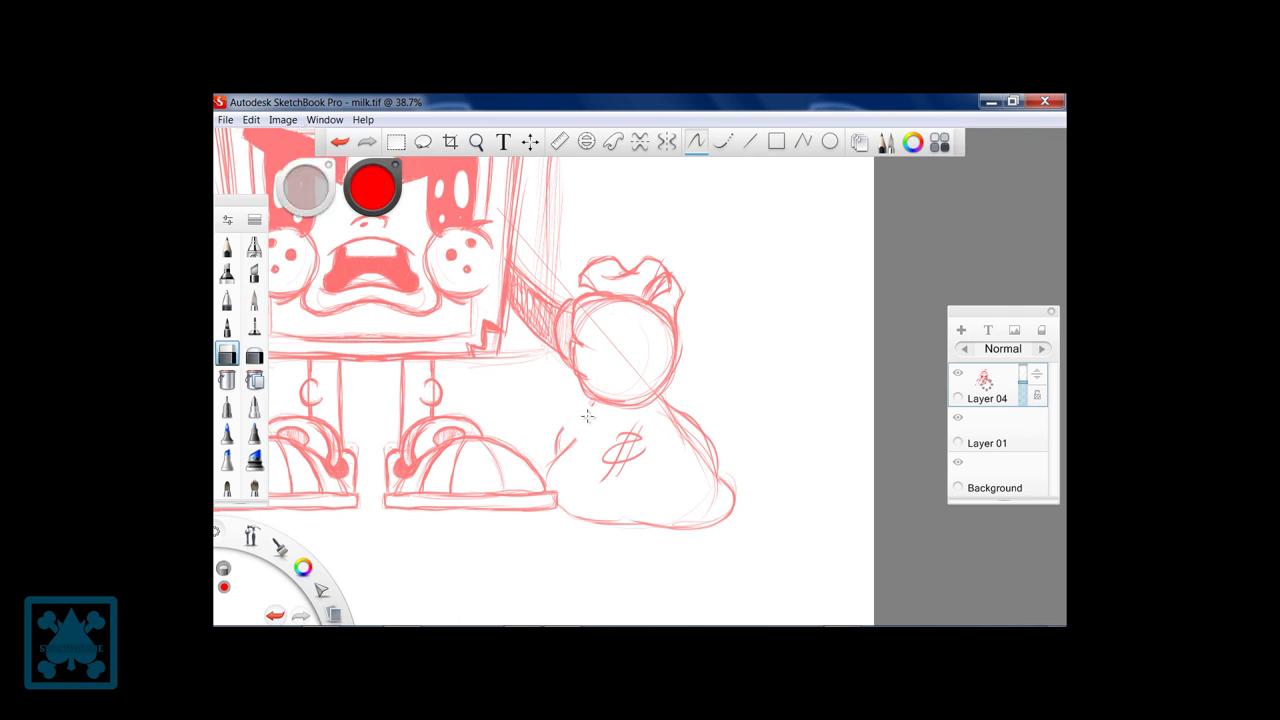
pyautogui.moveTo(570, 497); pyautogui.dragTo(657, 414)
pyautogui.moveTo(600, 260); pyautogui.dragTo(663, 286)
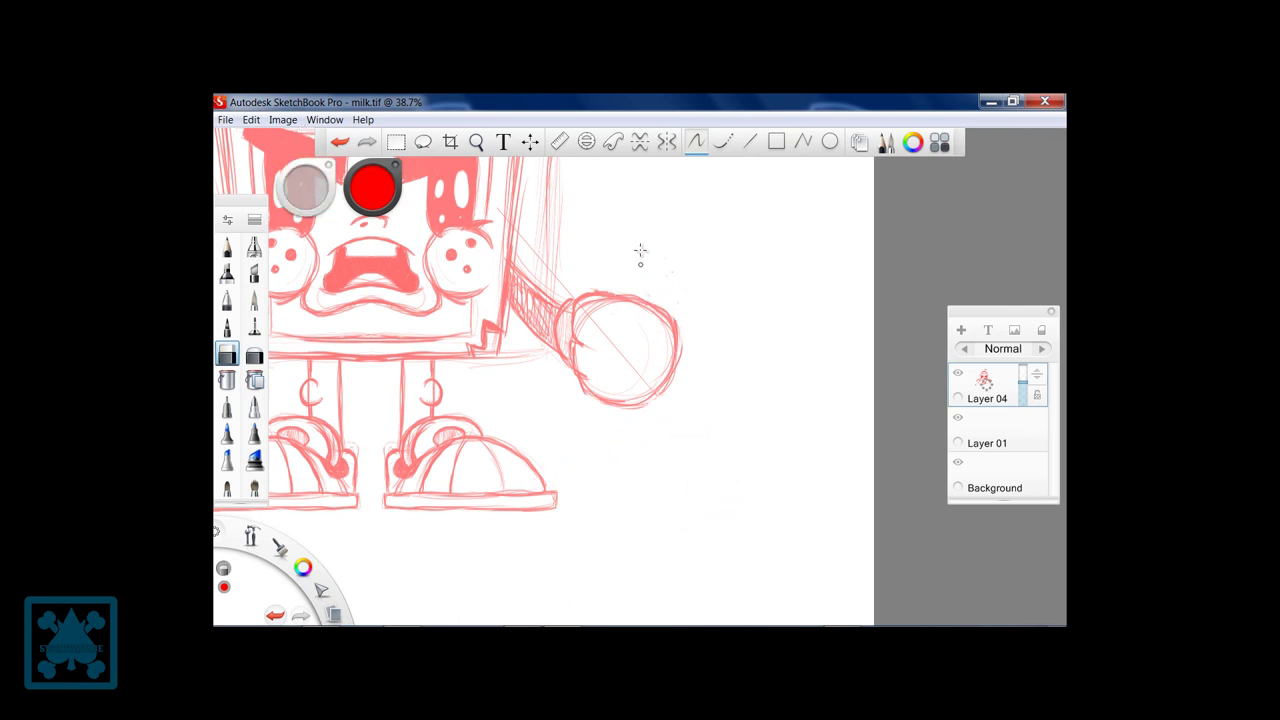
# Step: Frame the empty right fist and return to the pencil to draw the knife
pyautogui.moveTo(633, 196); pyautogui.dragTo(700, 294)
pyautogui.press('e')
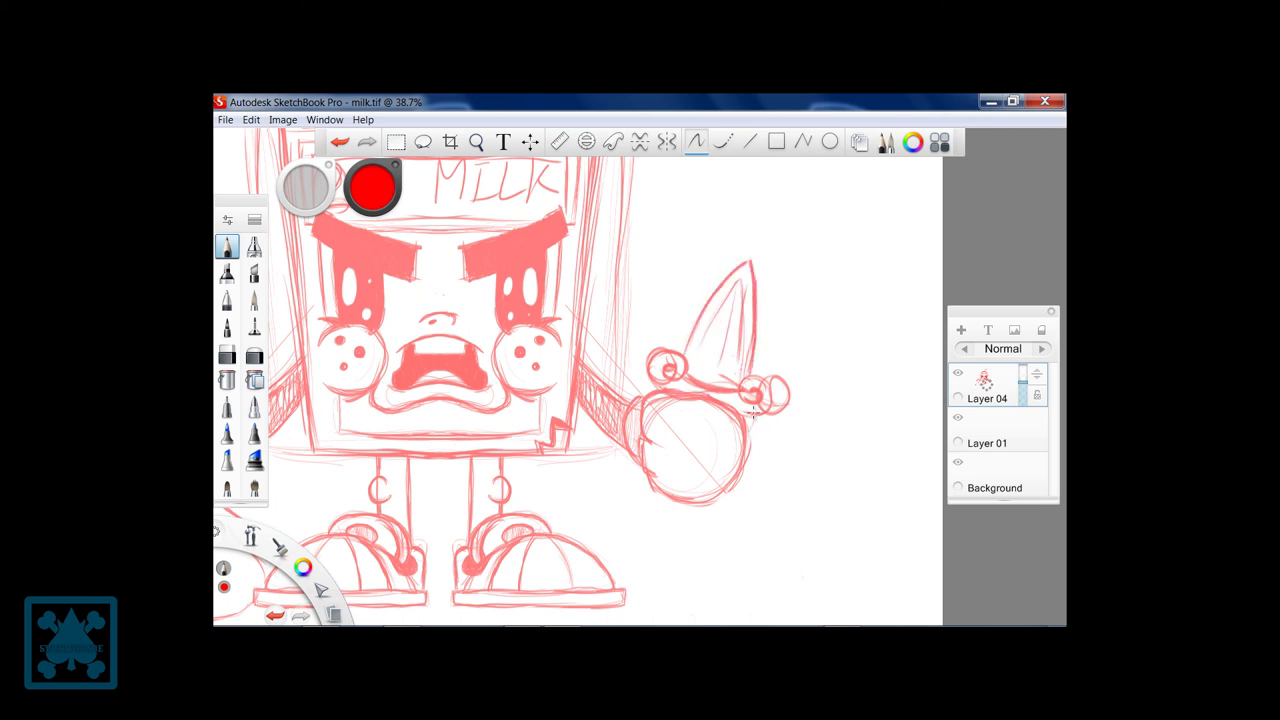
pyautogui.scroll(-3, 750, 313)
pyautogui.scroll(2, 553, 320)
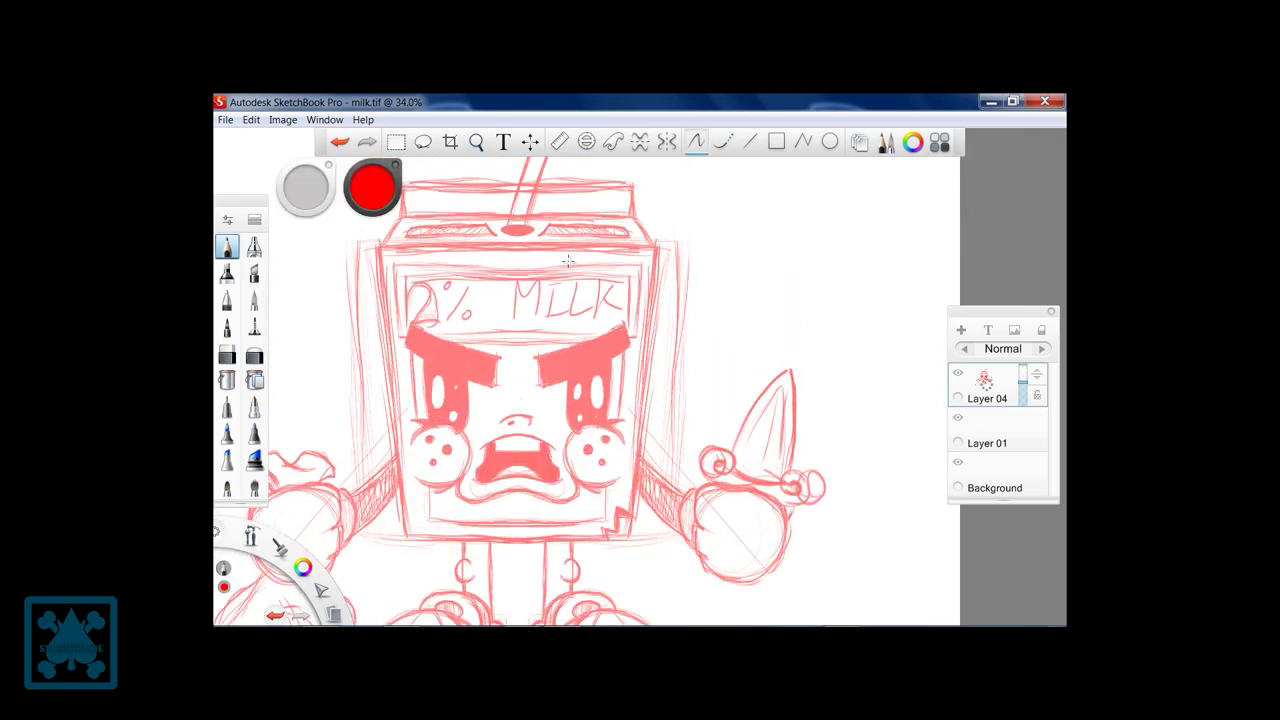
pyautogui.moveTo(528, 227); pyautogui.dragTo(531, 392)
pyautogui.click(227, 355)
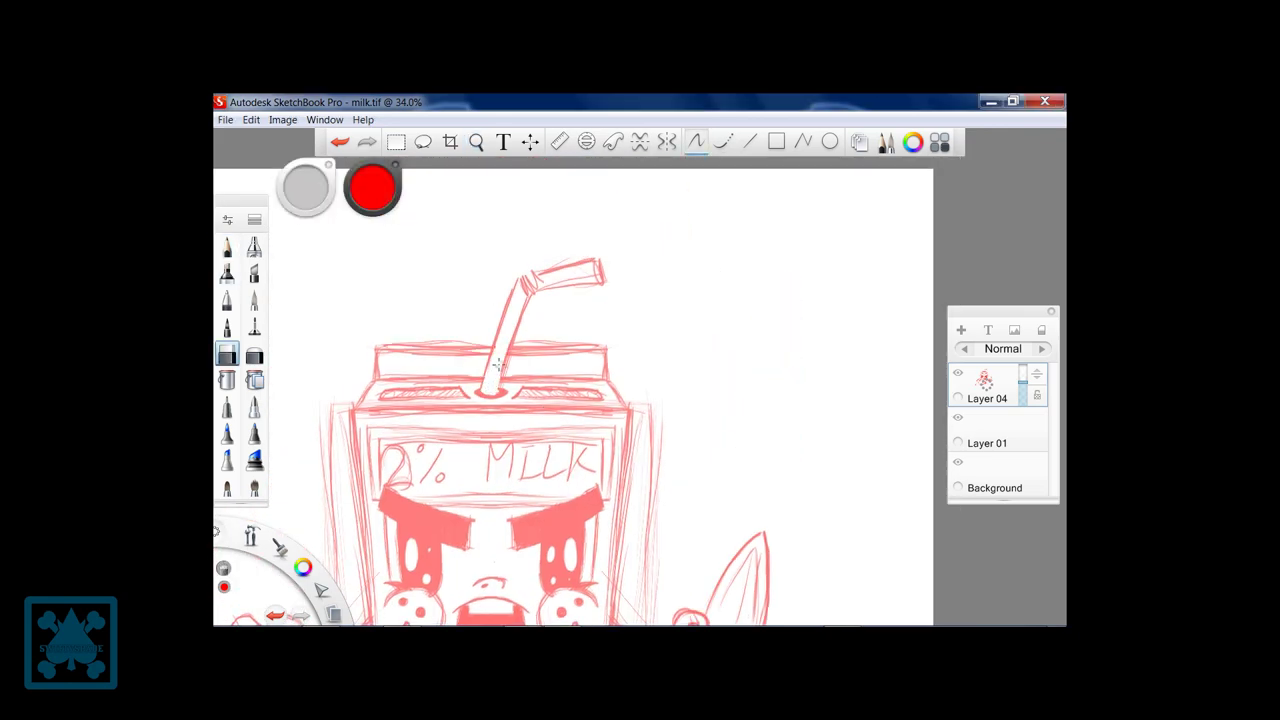
pyautogui.scroll(-3, 629, 337)
pyautogui.scroll(5, 700, 309)
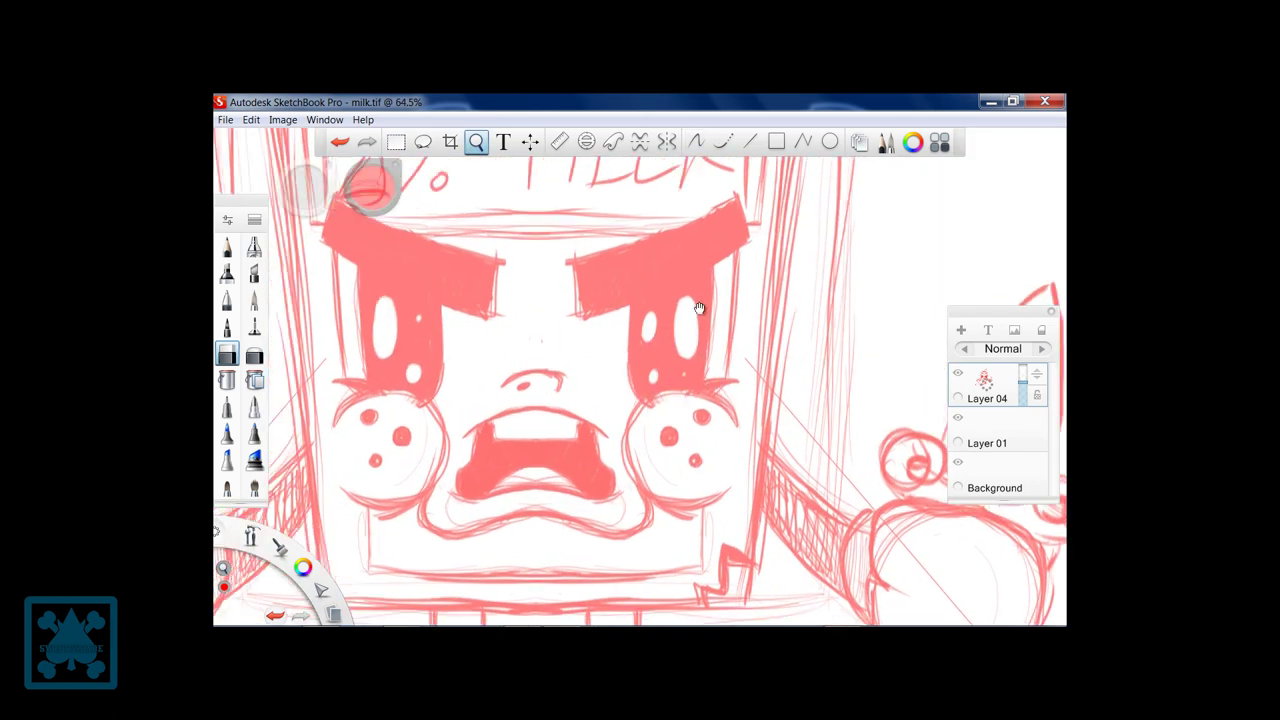
pyautogui.scroll(-3, 700, 309)
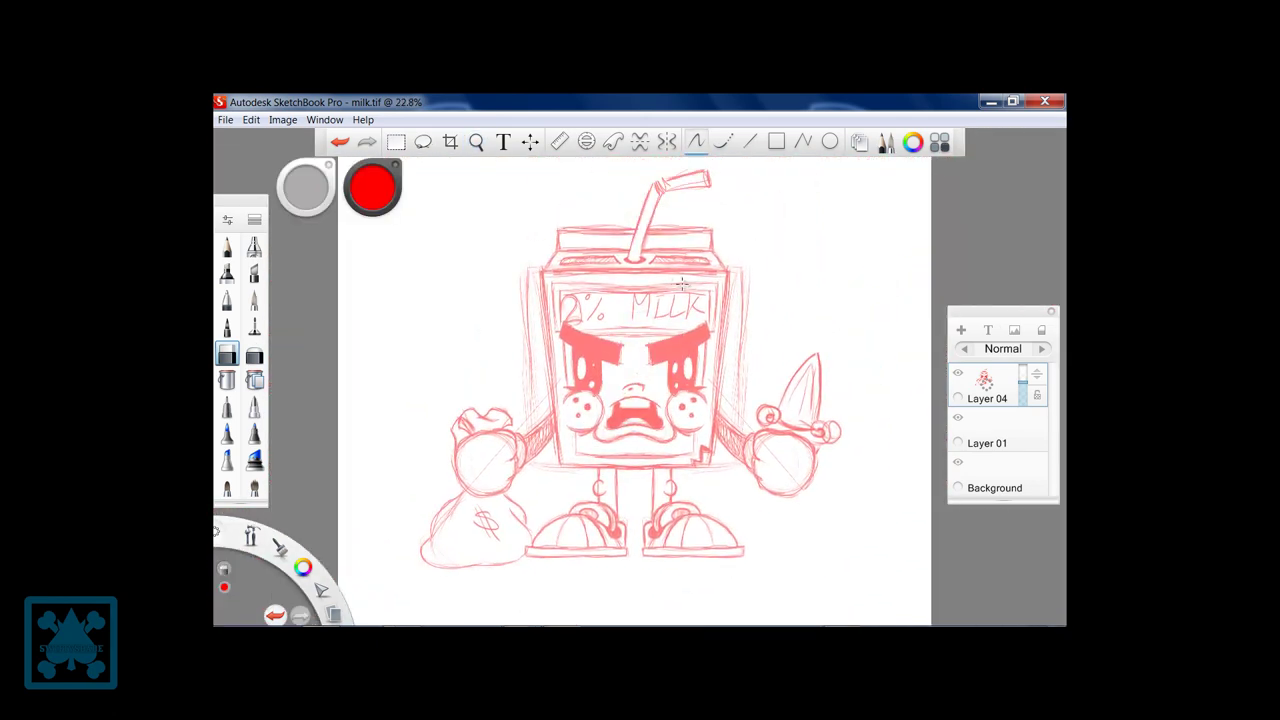